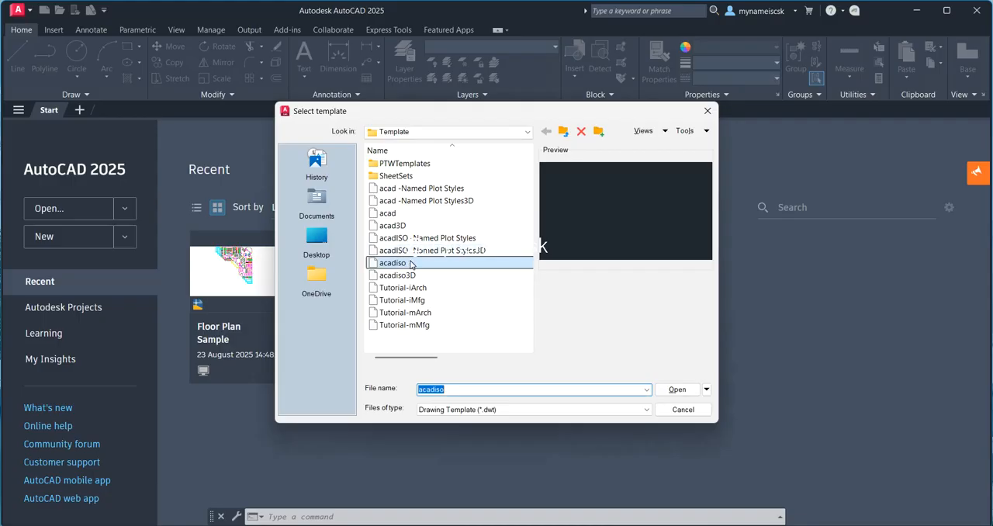
Step: Create a drawing from the acadiso template and draw a 420 by 297 rectangle starting at 0,0
left_click(676, 389)
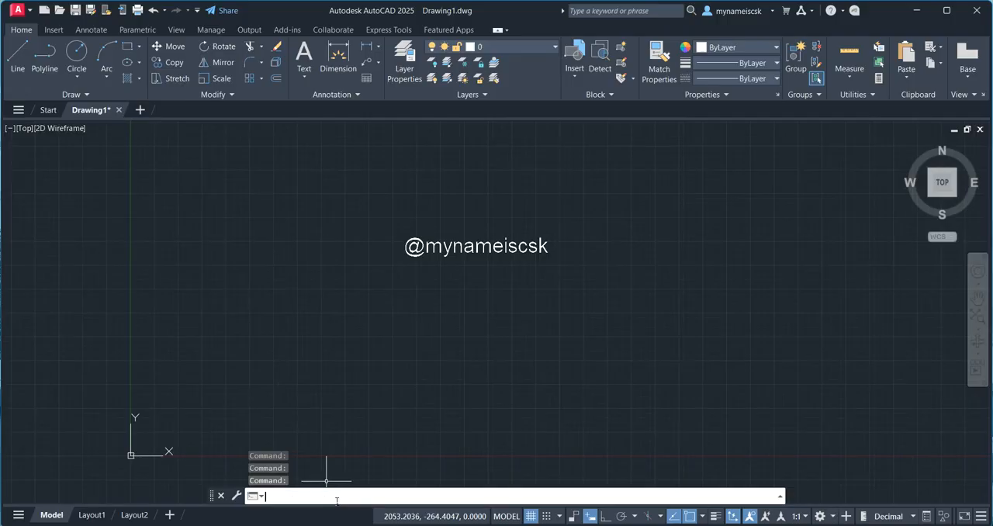
type("rec")
key("Return")
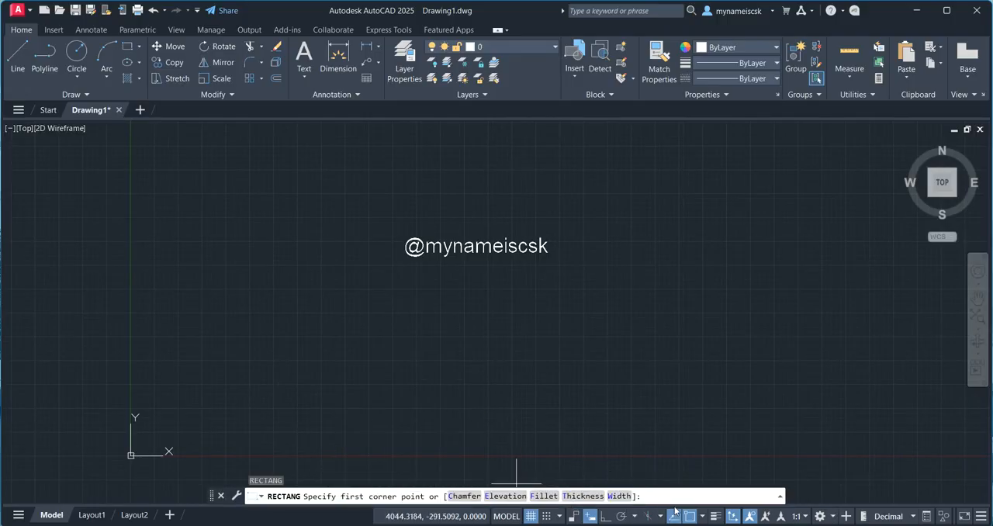
type("0,0")
key("Return")
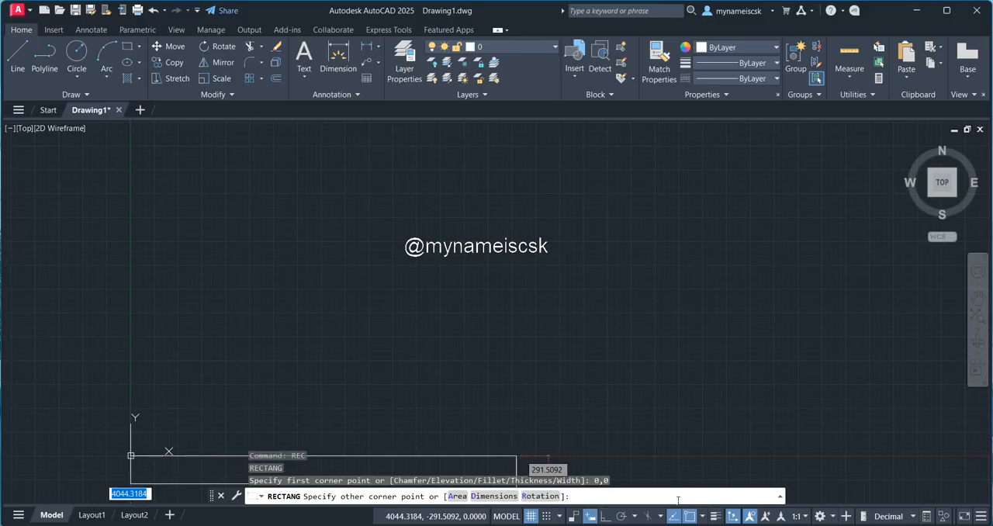
type("420")
key("Tab")
type("297")
key("Return")
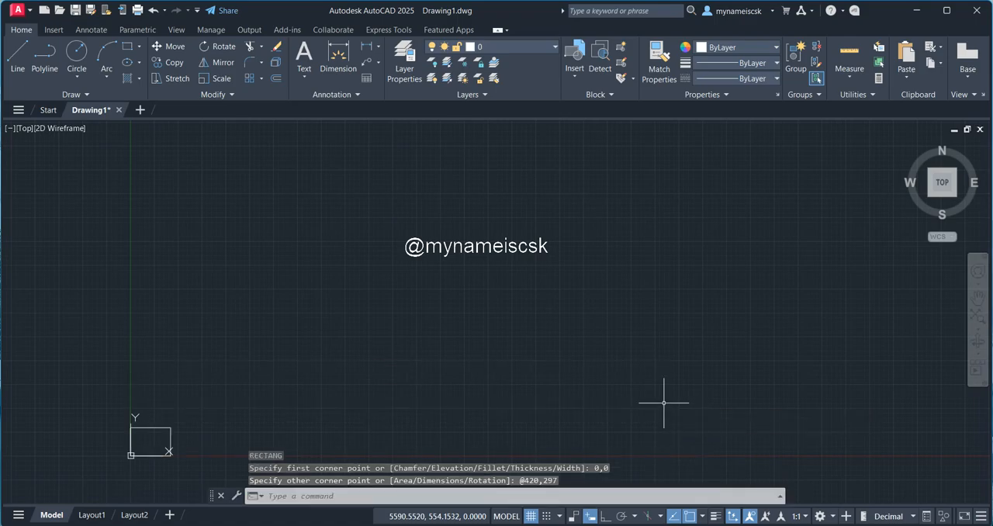
Step: Offset the sheet rectangle inward by 15 to form the inner border
type("z")
key("Return")
type("e")
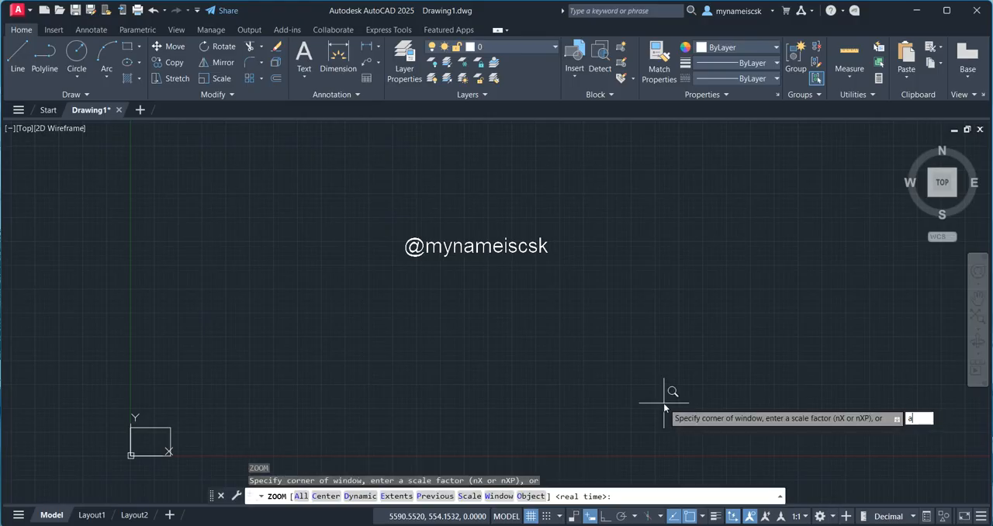
key("Return")
type("a")
key("Return")
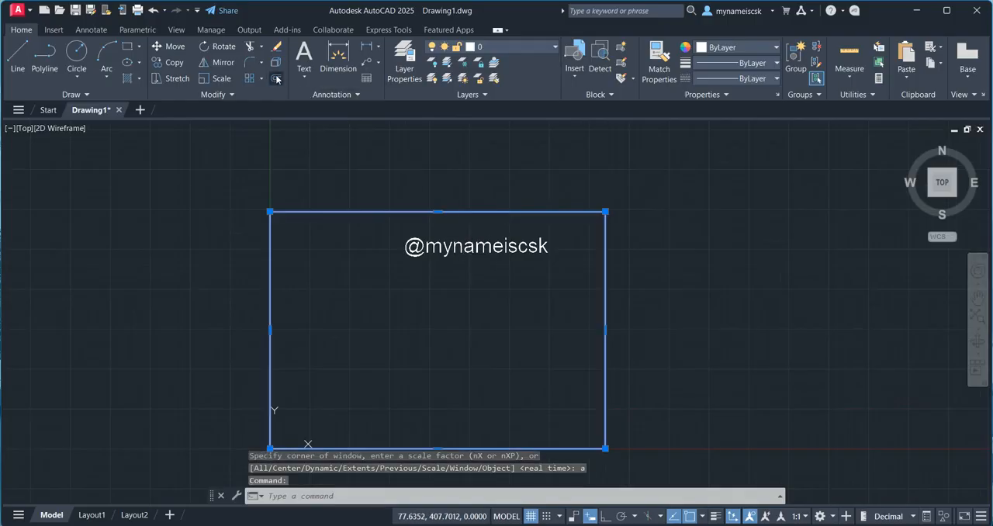
type("o")
key("Return")
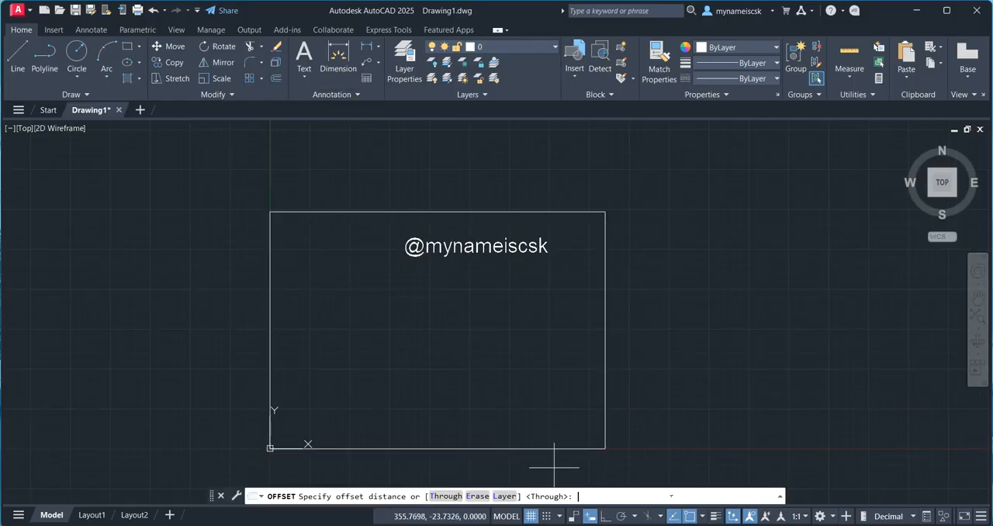
type("15")
key("Return")
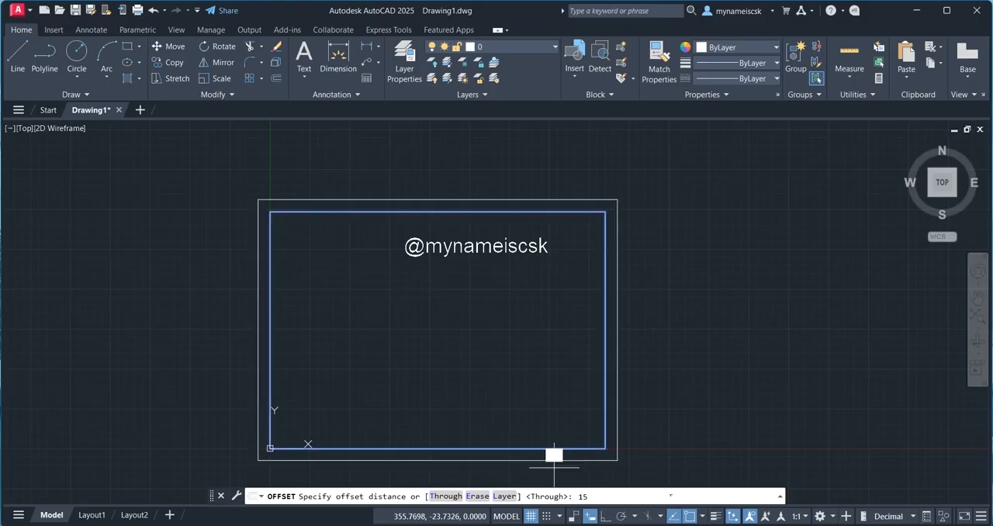
left_click(524, 416)
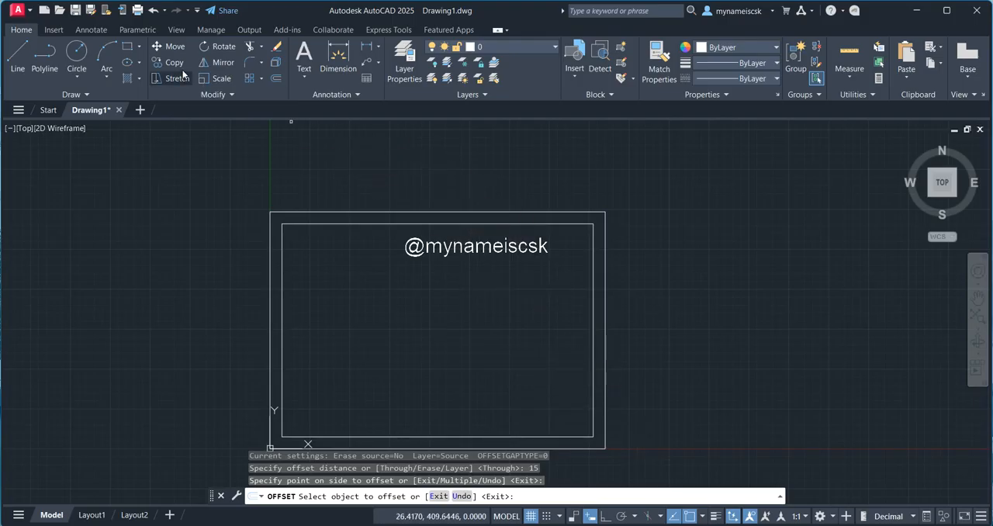
Step: Draw a 390 by 15 title strip rectangle along the inner border's bottom edge, starting from its lower-right corner
left_click(128, 47)
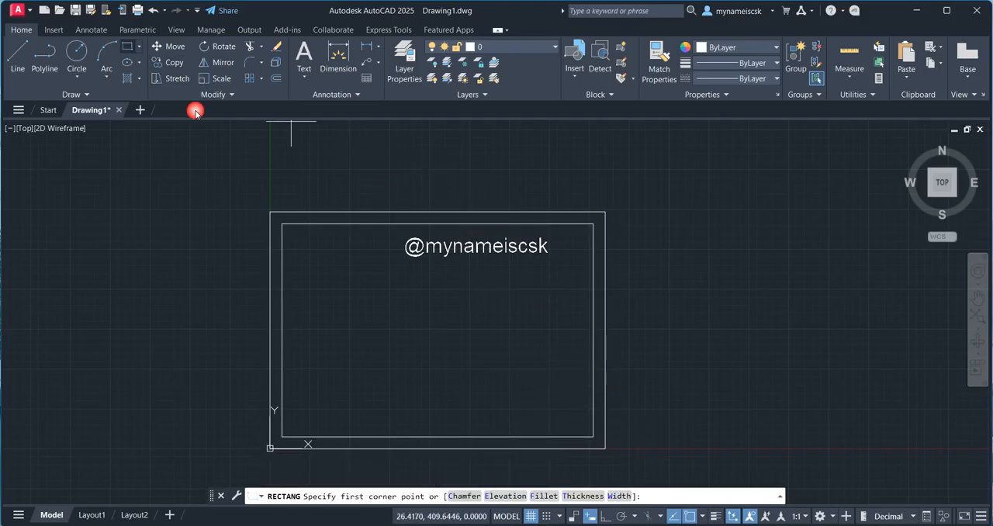
left_click(594, 436)
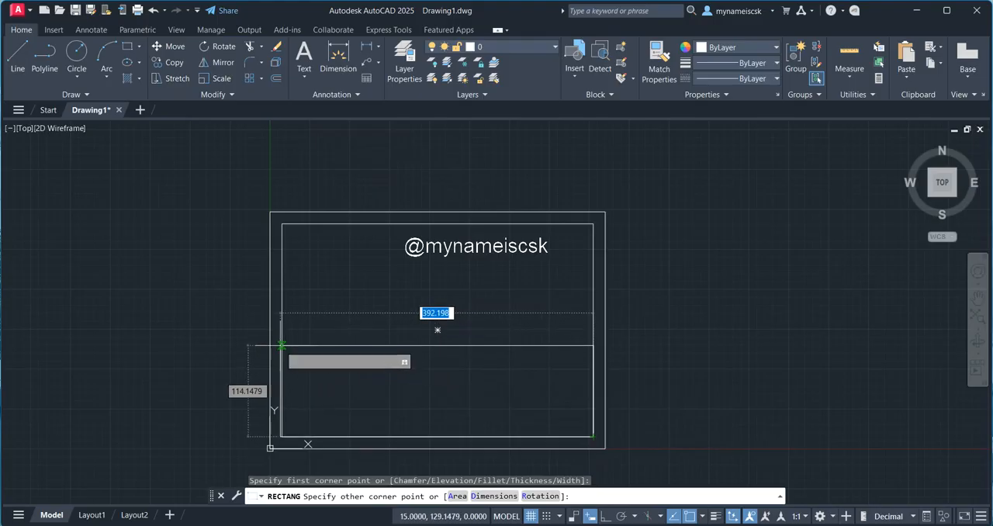
type("390")
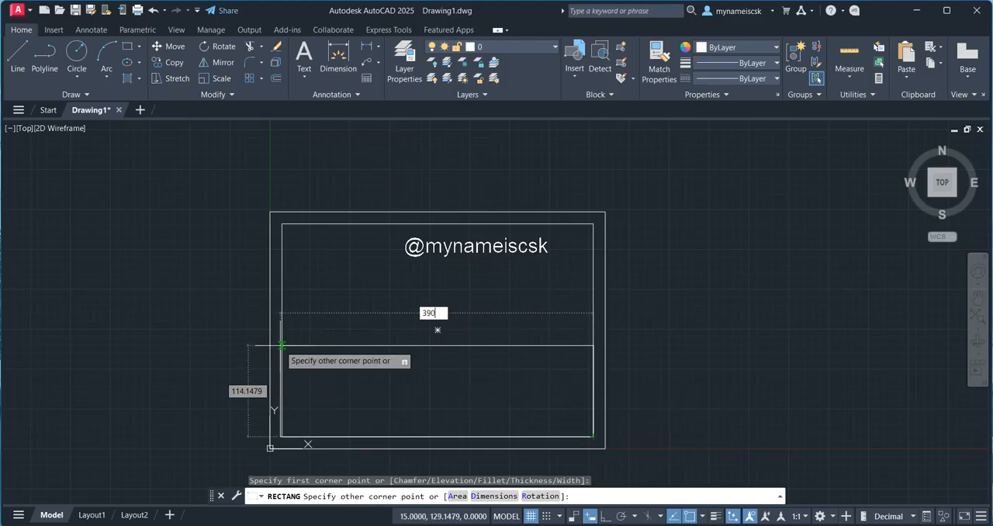
key("Tab")
type("15")
key("Return")
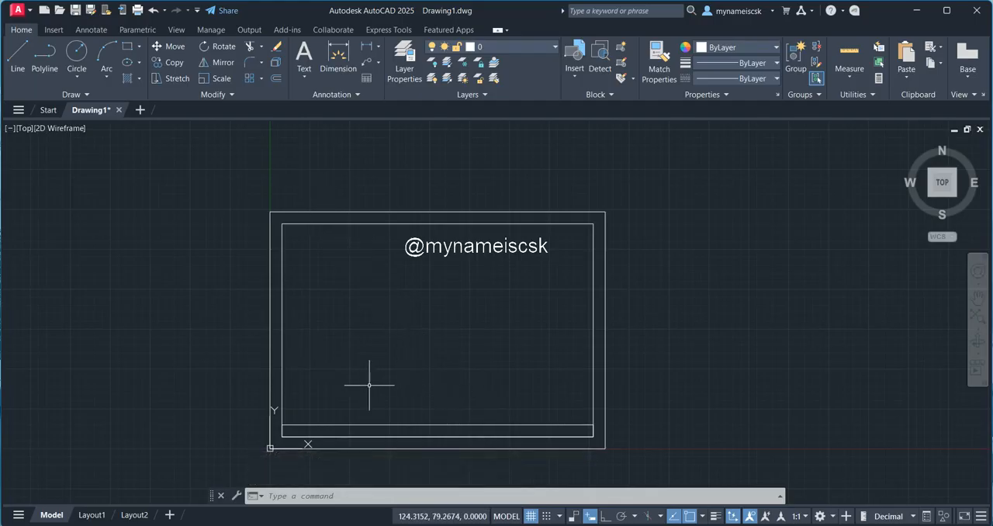
Step: Place a multiline text box at the left end of the title strip and set the text height to 5
left_click(305, 76)
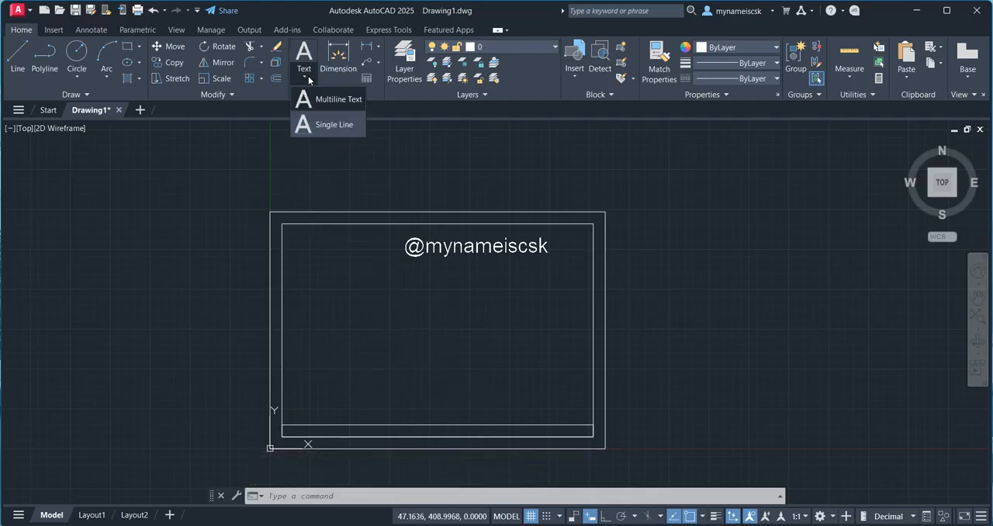
left_click(329, 100)
scroll(334, 408, "up", 2)
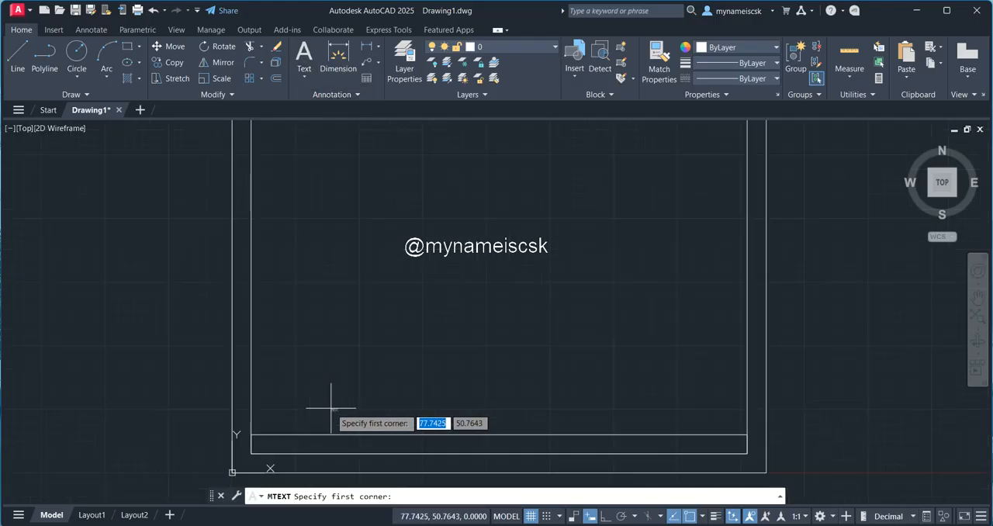
scroll(274, 436, "up", 4)
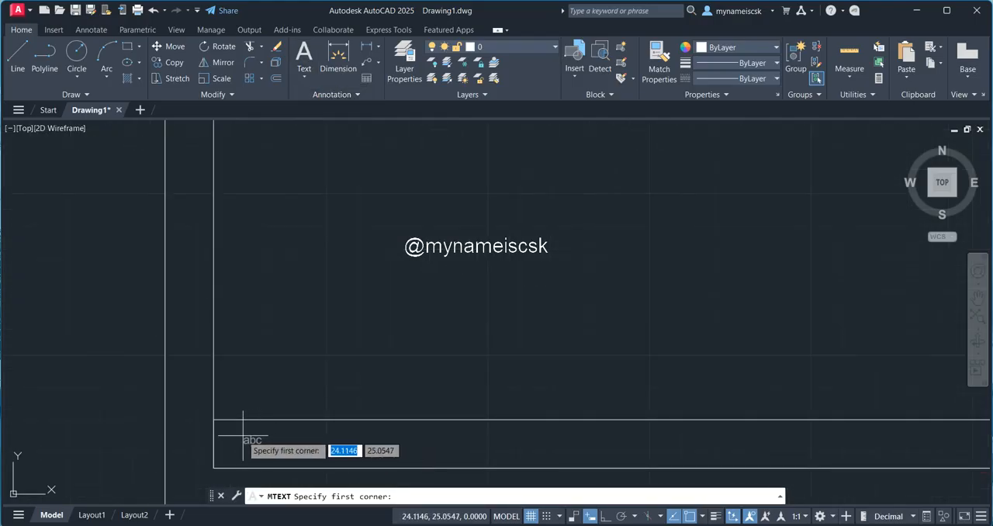
scroll(246, 425, "down", 2)
middle_click_drag(255, 417, 217, 302)
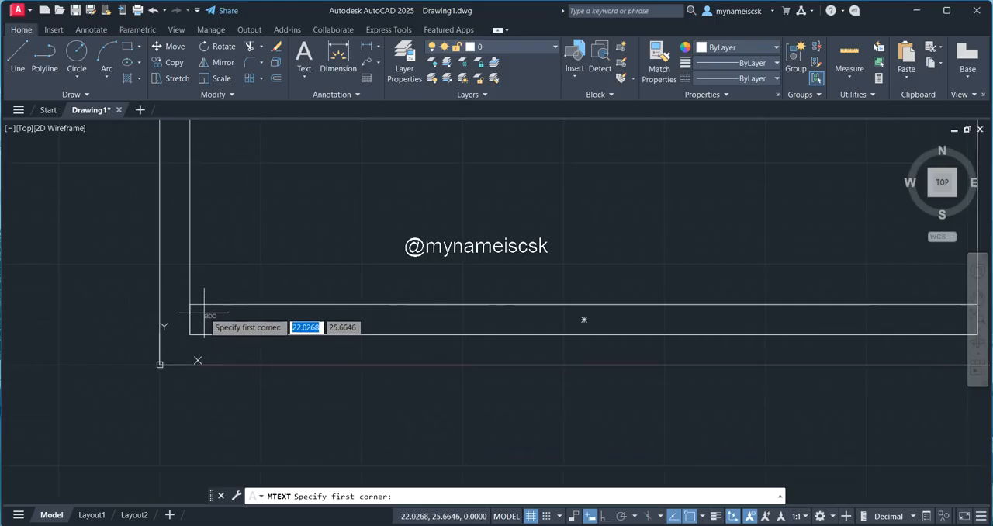
left_click(203, 314)
left_click(309, 329)
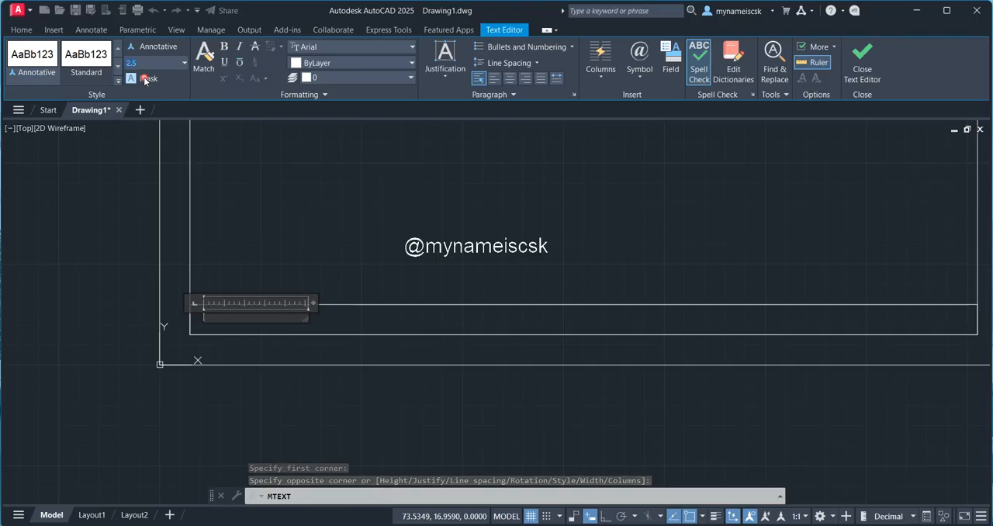
type("5")
key("Return")
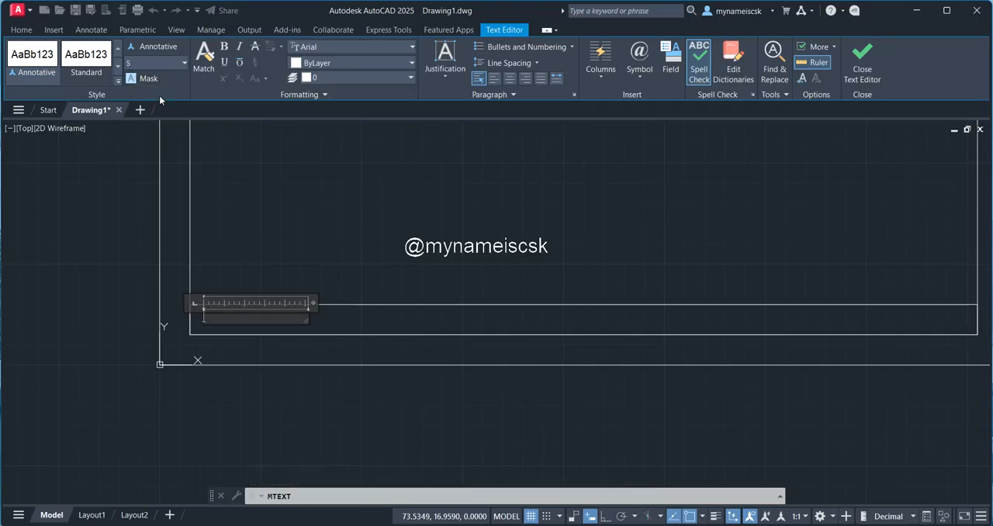
Step: Widen the text box to nearly the full width of the title strip and centre its paragraph
scroll(308, 304, "down", 1)
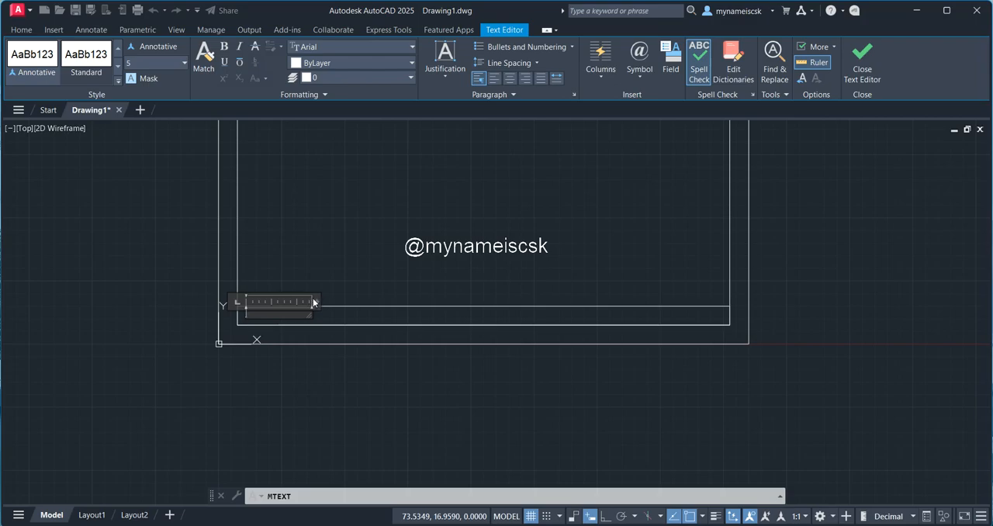
left_click_drag(322, 301, 737, 327)
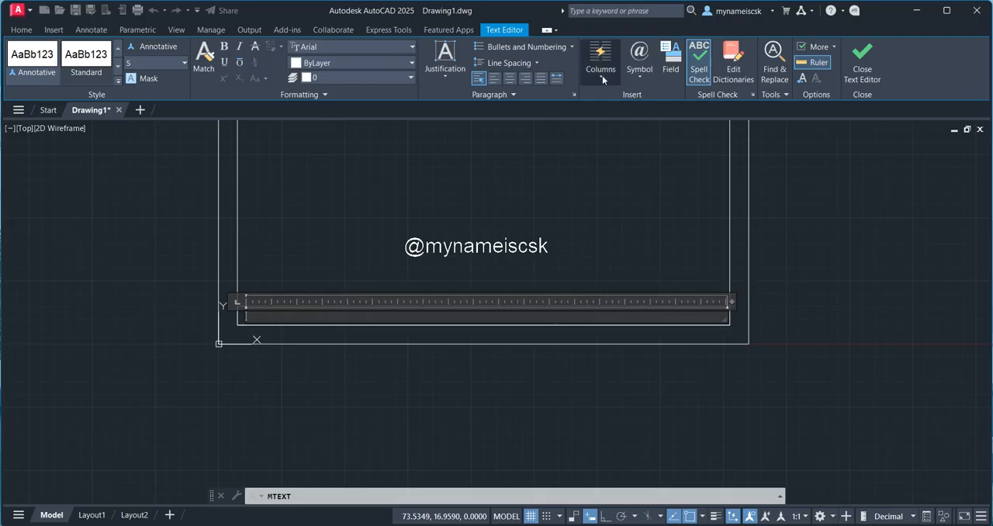
left_click(504, 79)
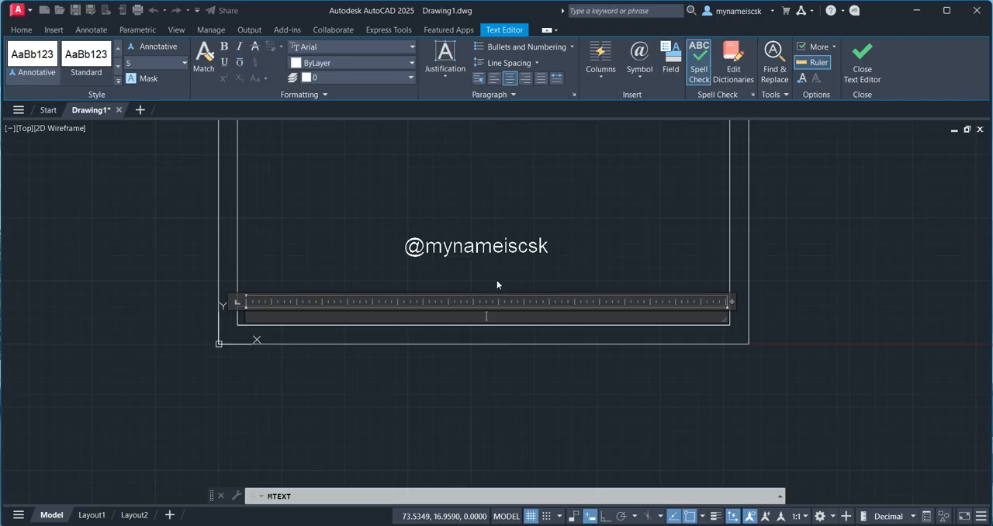
Step: Enter "All Dimensions are in mm" in bold in the title strip
left_click(224, 48)
type("All Dimensions are")
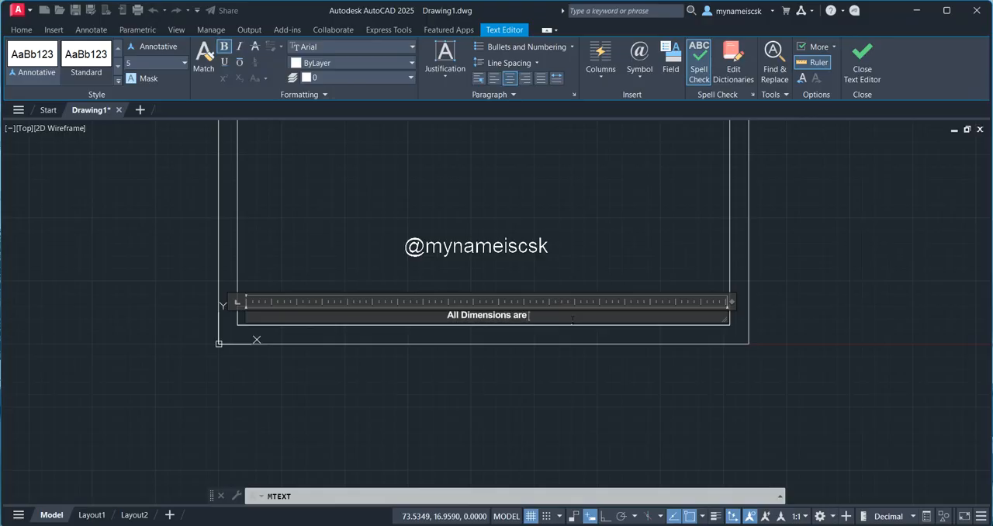
type(" in mm")
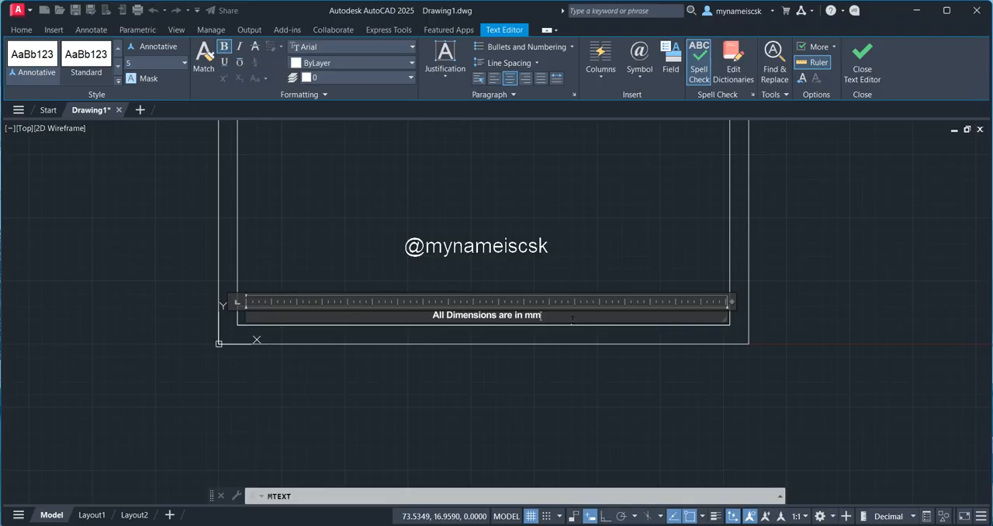
type("  Name:")
Step: Append a bold "Name:" label followed by the placeholder "XXXXX" in regular weight
key("ctrl+b")
left_click(578, 317)
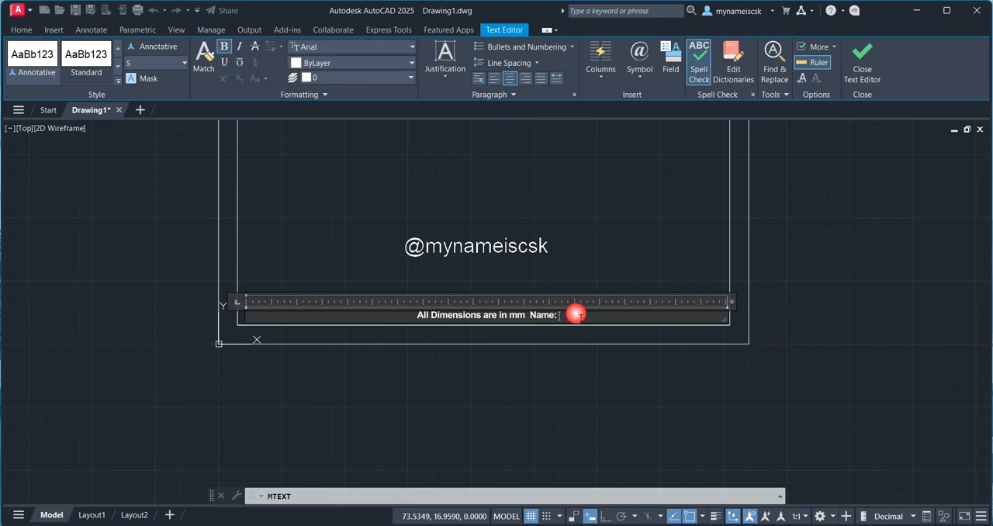
type("XXXXX")
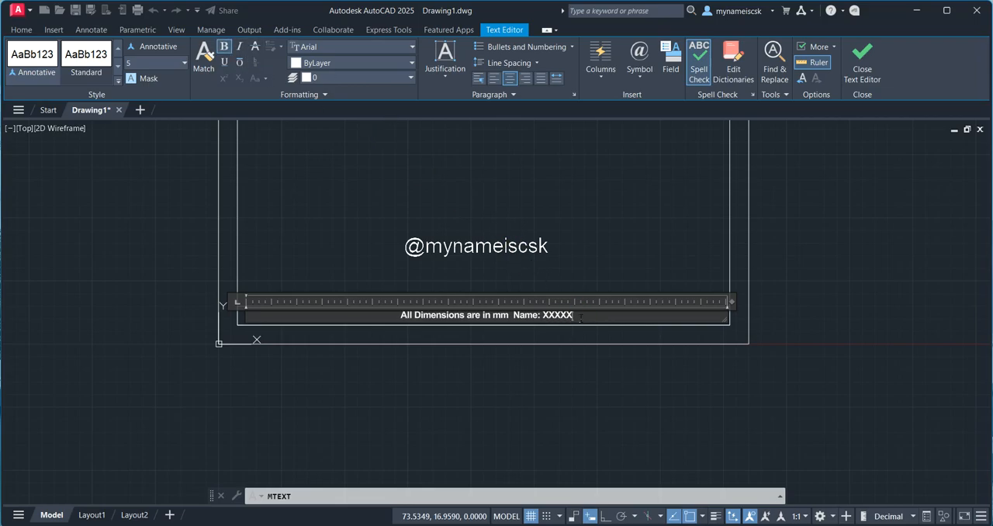
left_click_drag(574, 316, 543, 316)
left_click(225, 47)
Step: Append the label "Roll No.:" and the student's roll number after the name placeholder in the title line
left_click(591, 318)
type("Roll")
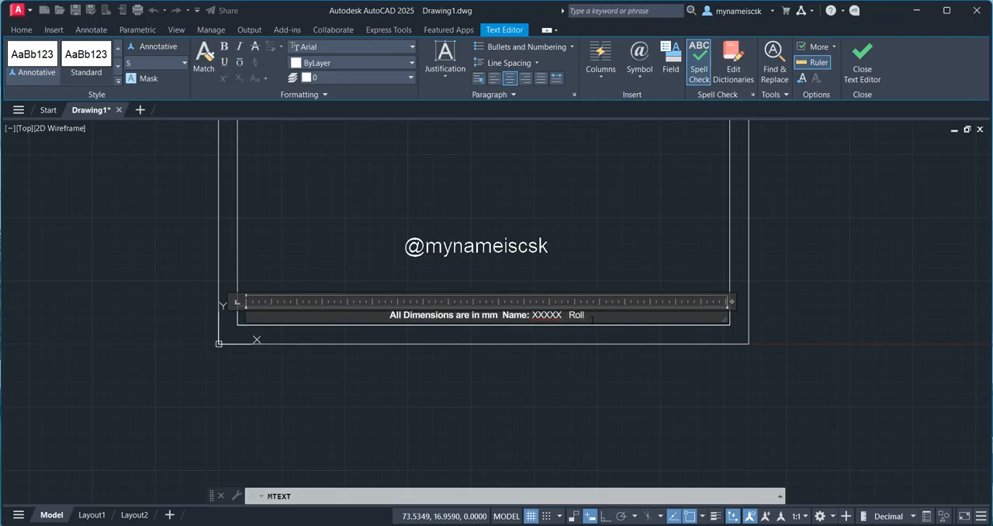
type(" No.")
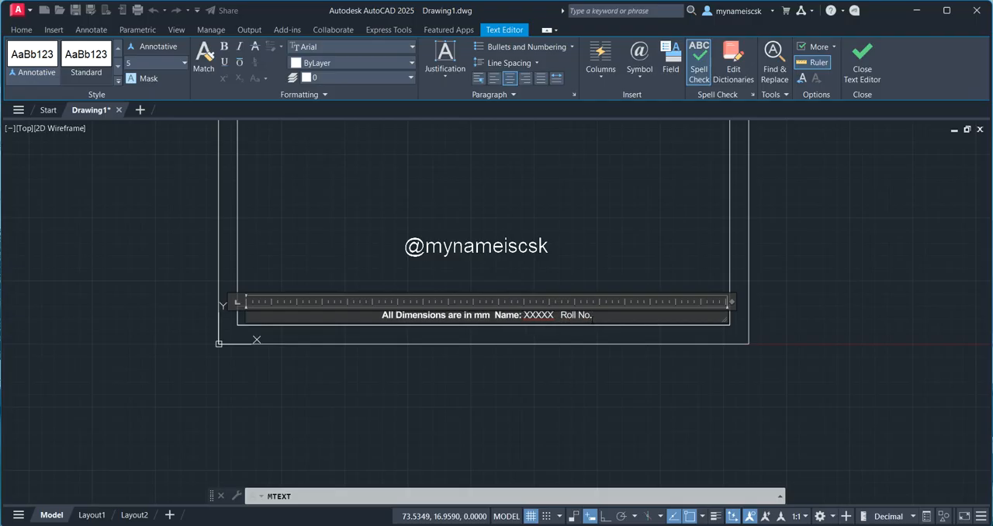
type(": 25B")
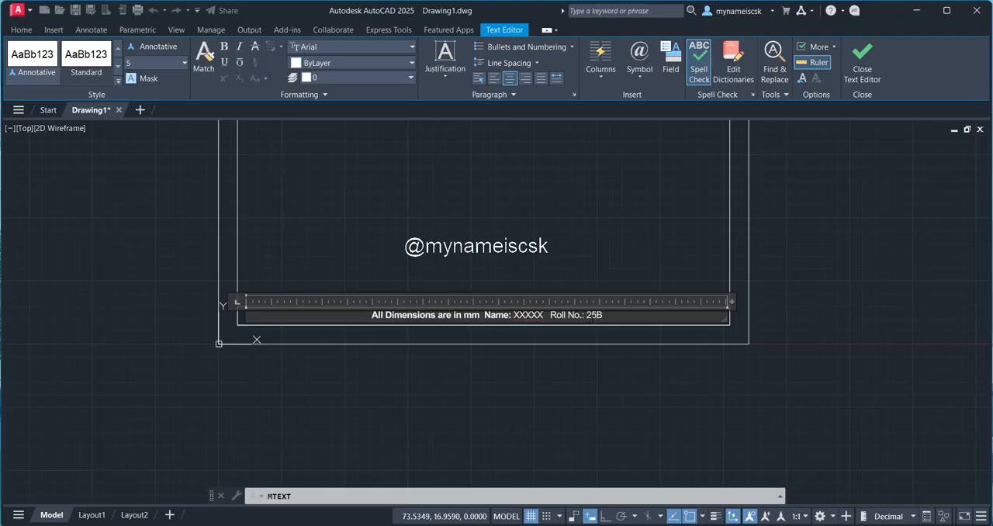
type("81")
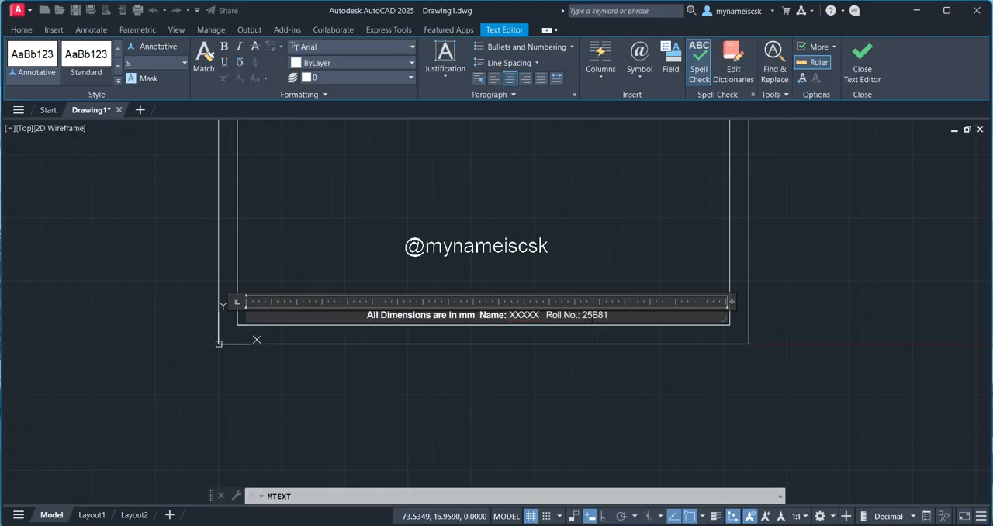
type("A04XX")
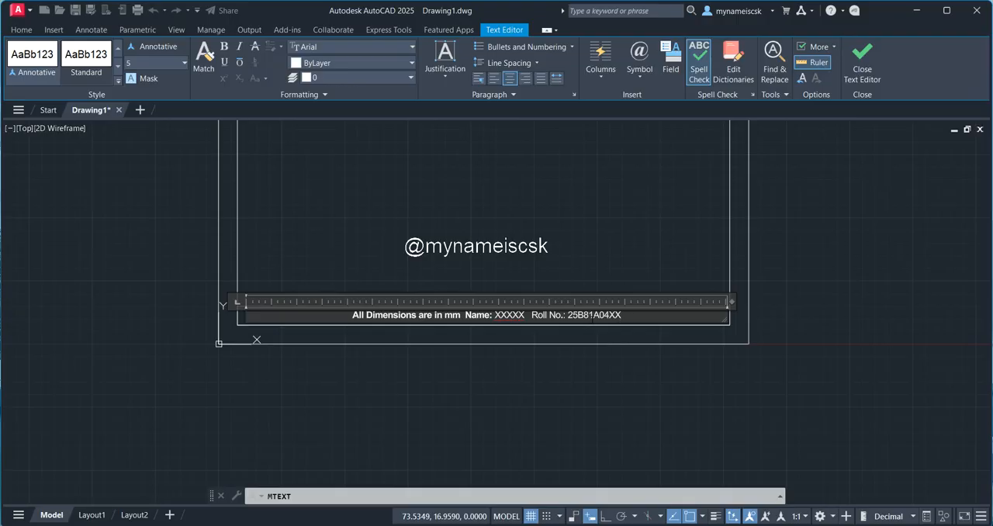
Step: Append "Sheet No.: 0" after the roll number in the title line
type("Sheet")
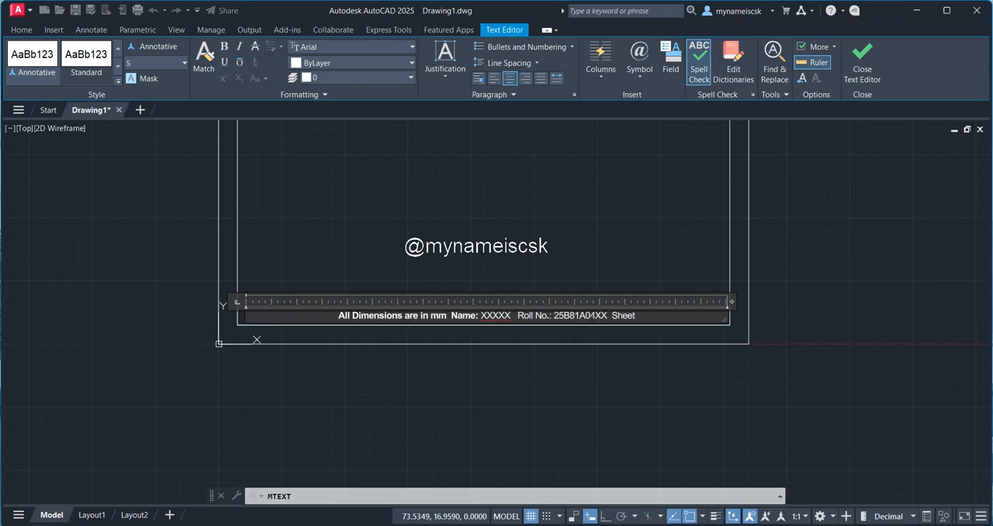
type(" No.")
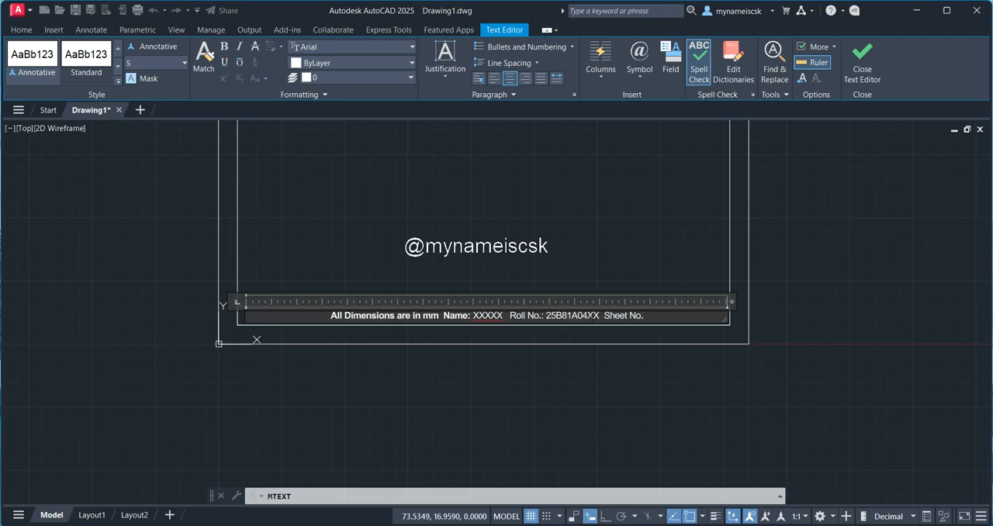
type(":")
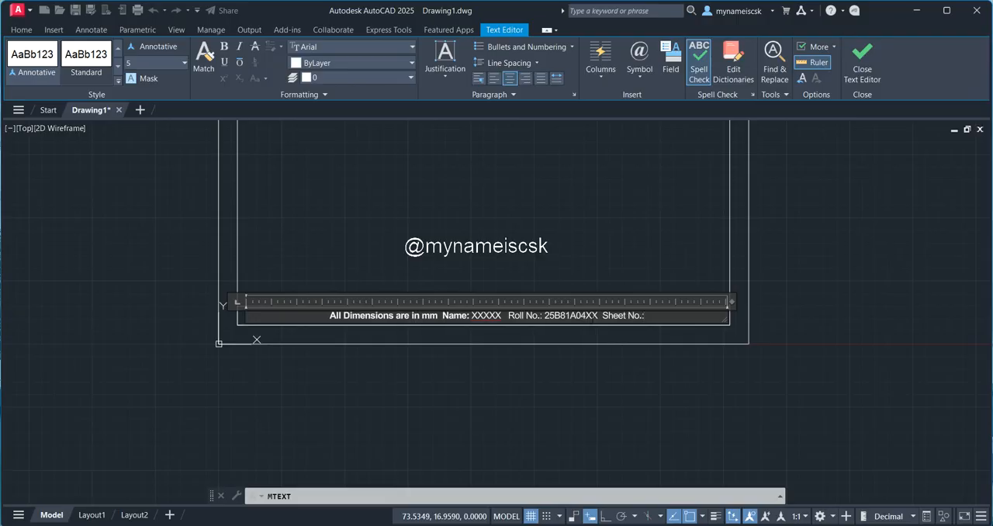
type(" 0")
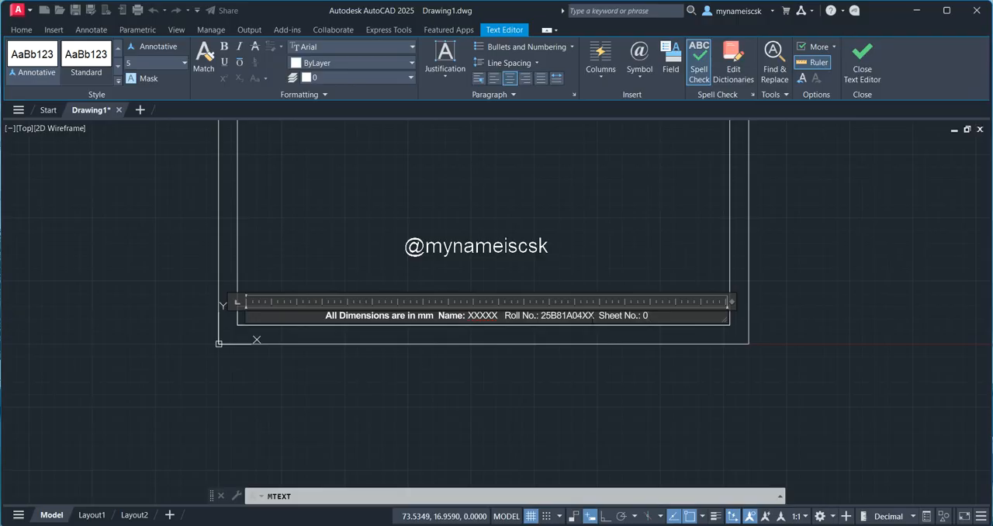
type("  Sheet")
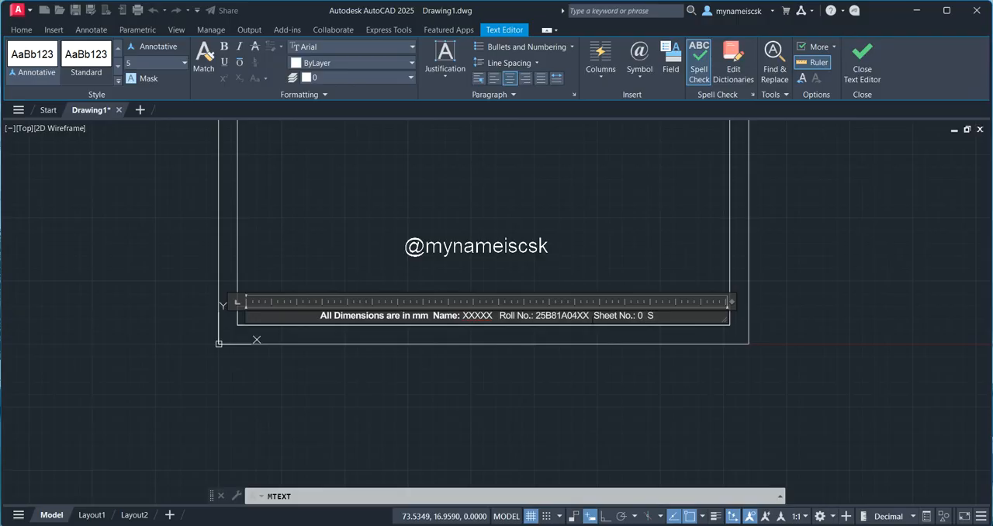
type(" Name")
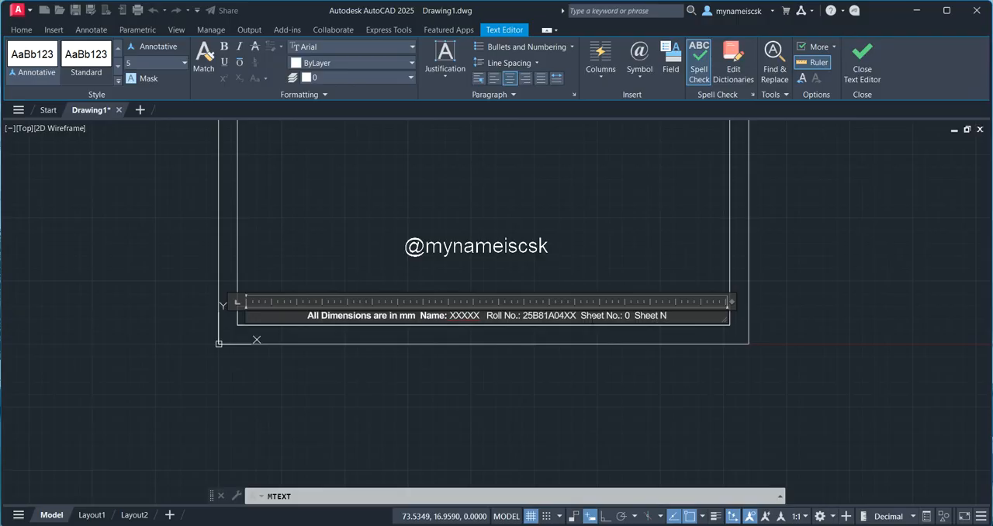
type(": ")
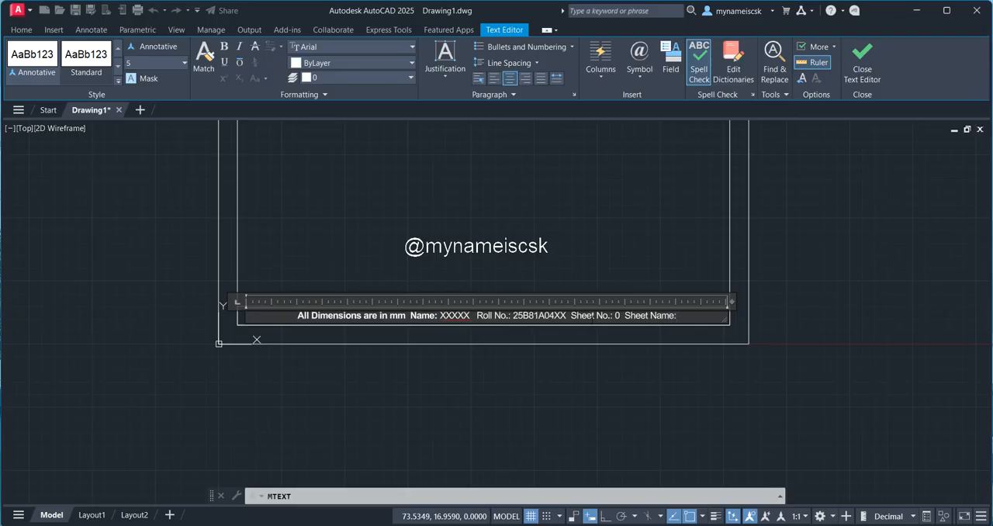
type("Template")
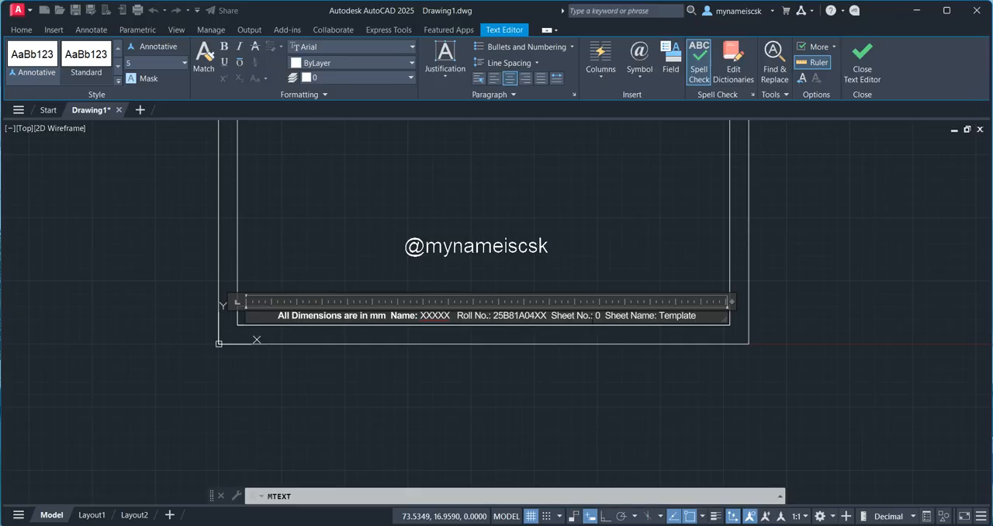
type("  Date")
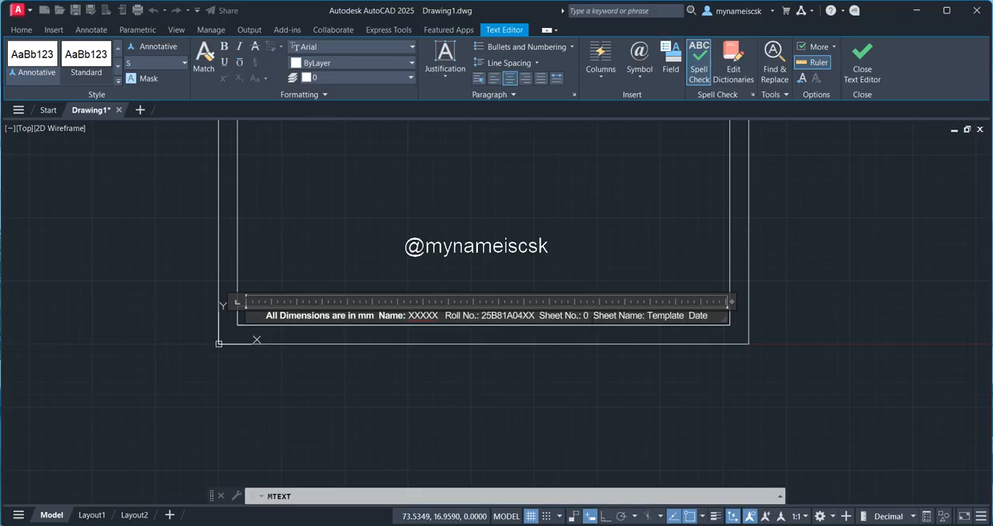
type(":")
type(" 09")
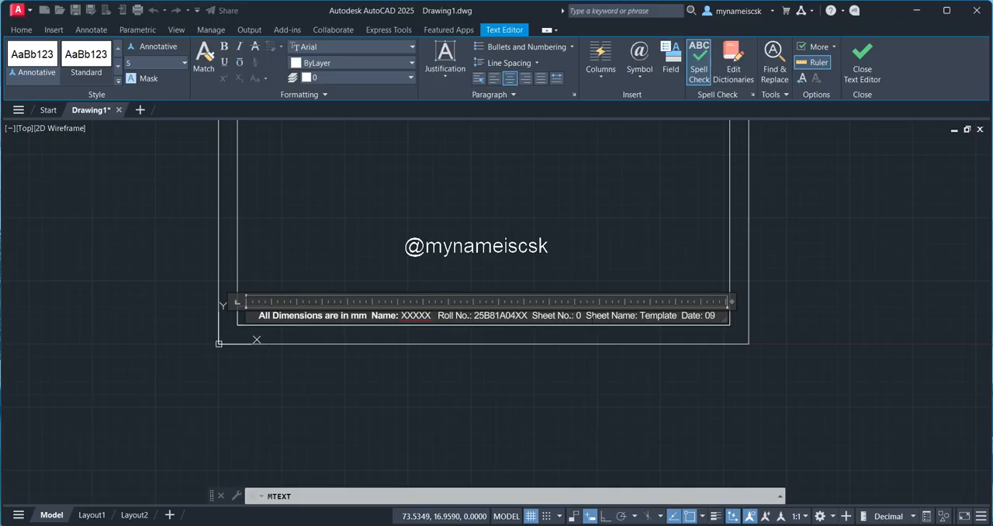
type("-09-2025")
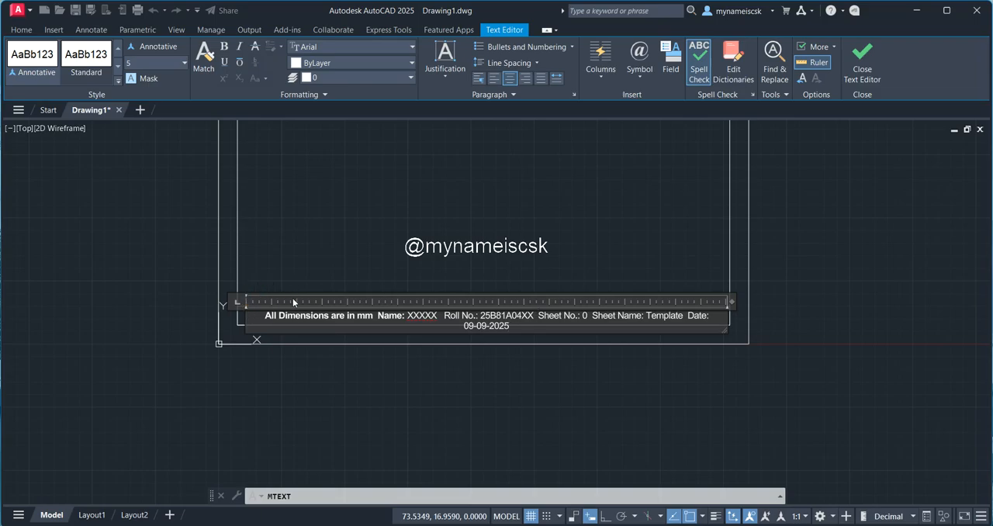
Step: Append "Date: 09-09-2025" to the title line and widen the text box so everything fits on one line
left_click_drag(732, 302, 742, 302)
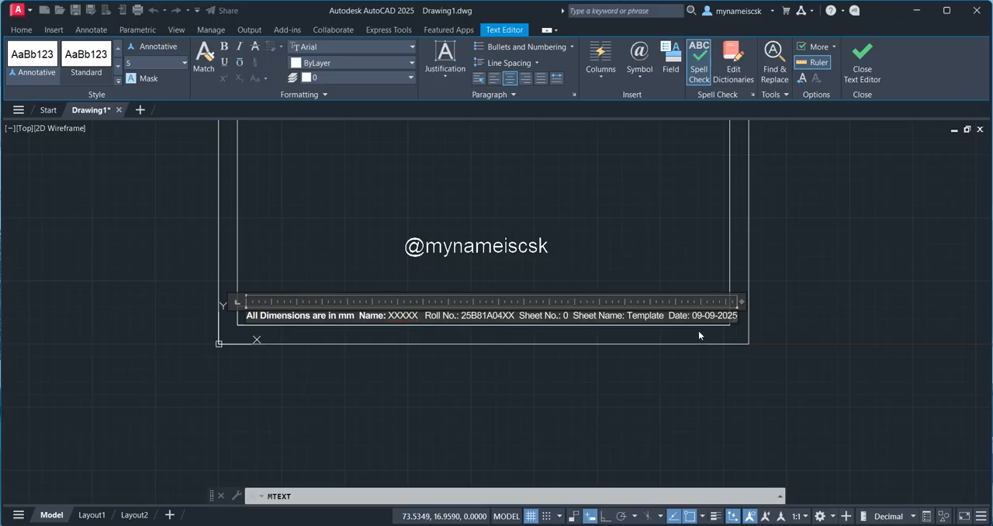
Step: Make the "Roll No." and "Sheet No.:" labels bold in the title line
left_click(433, 317)
left_click_drag(425, 316, 461, 316)
left_click(223, 45)
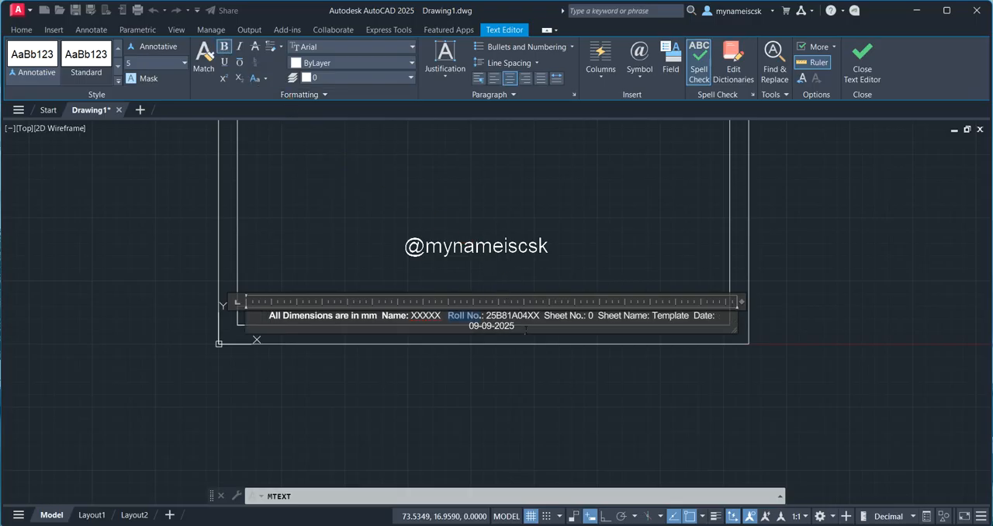
left_click_drag(546, 318, 583, 318)
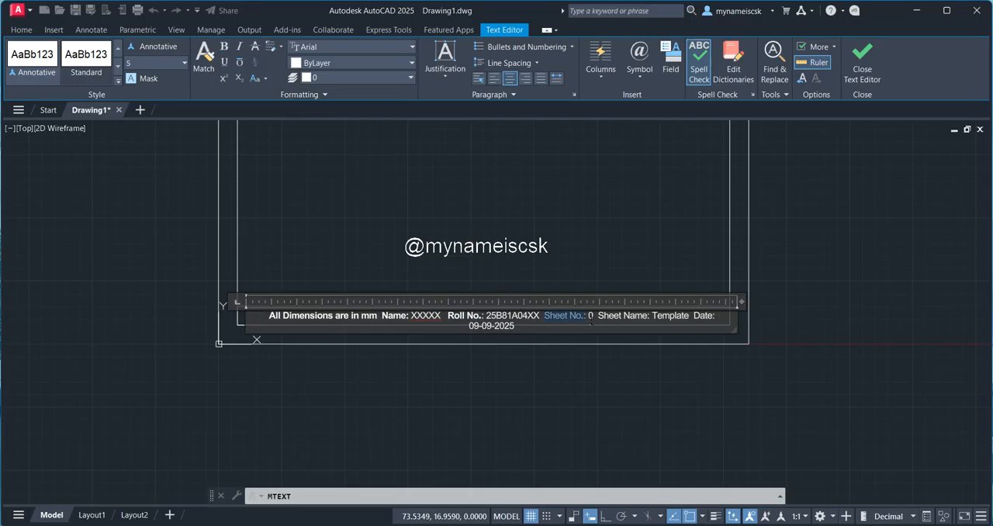
left_click(224, 46)
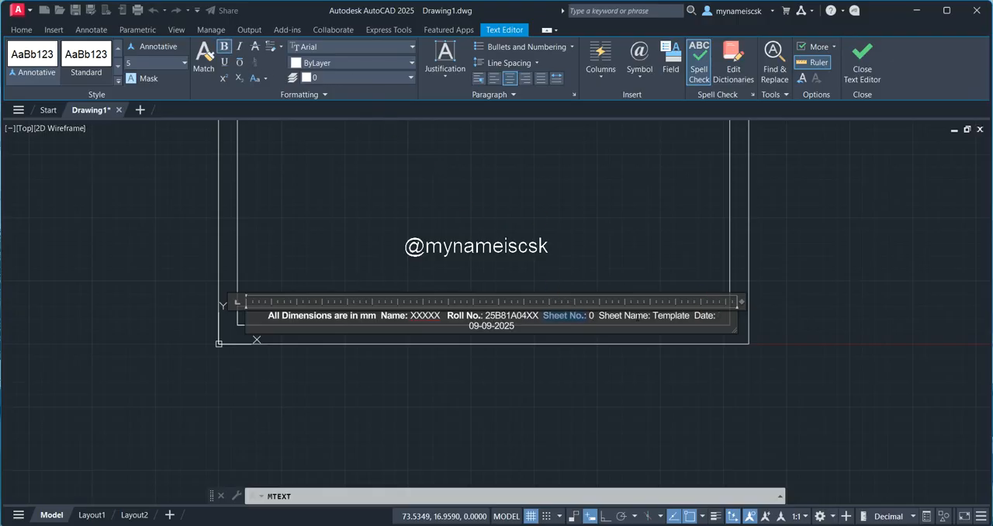
Step: Make the "Sheet Name:" and "Date:" labels bold, widen the text box to keep one line, and finish the text edit
left_click_drag(599, 316, 652, 316)
left_click(224, 46)
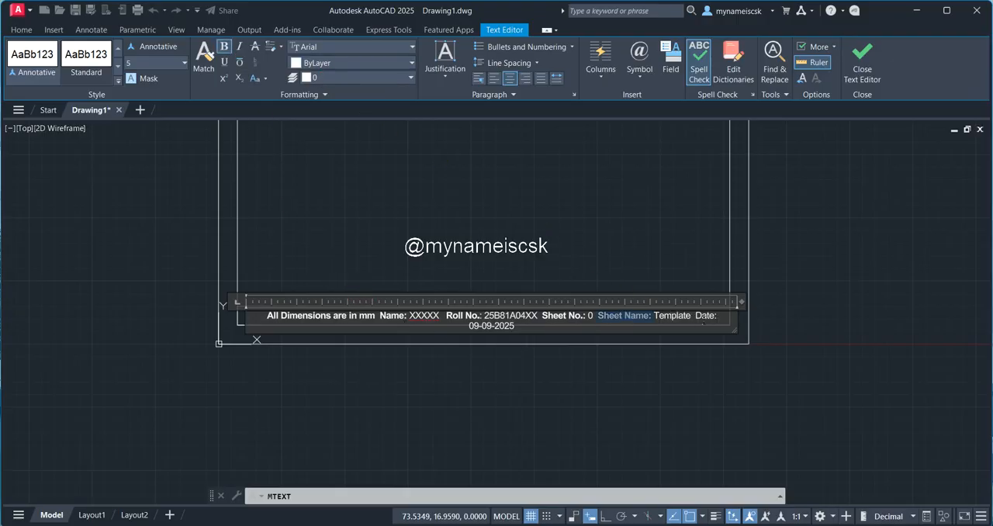
left_click_drag(696, 316, 721, 318)
left_click(225, 46)
left_click_drag(744, 301, 757, 301)
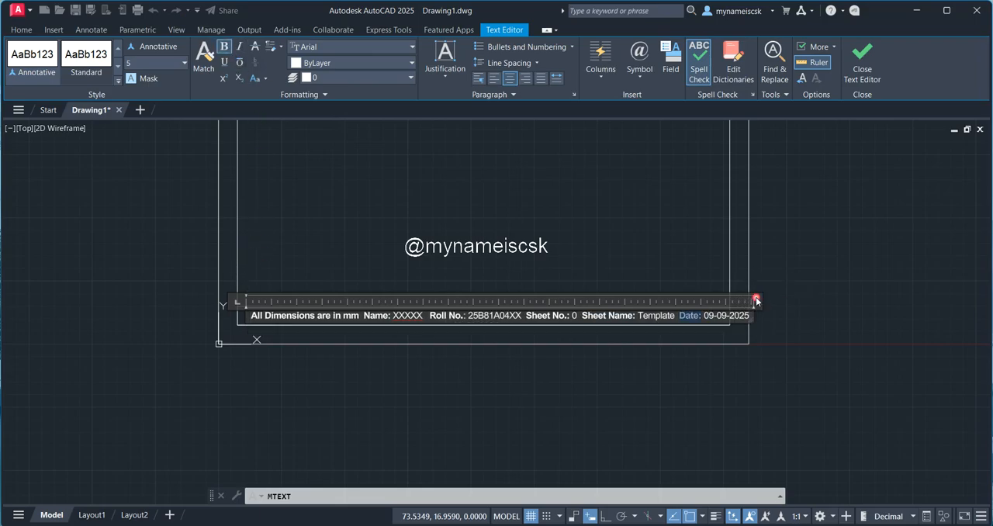
left_click(795, 346)
Step: Move the title text slightly left and up so it sits just above the title strip
left_click(632, 315)
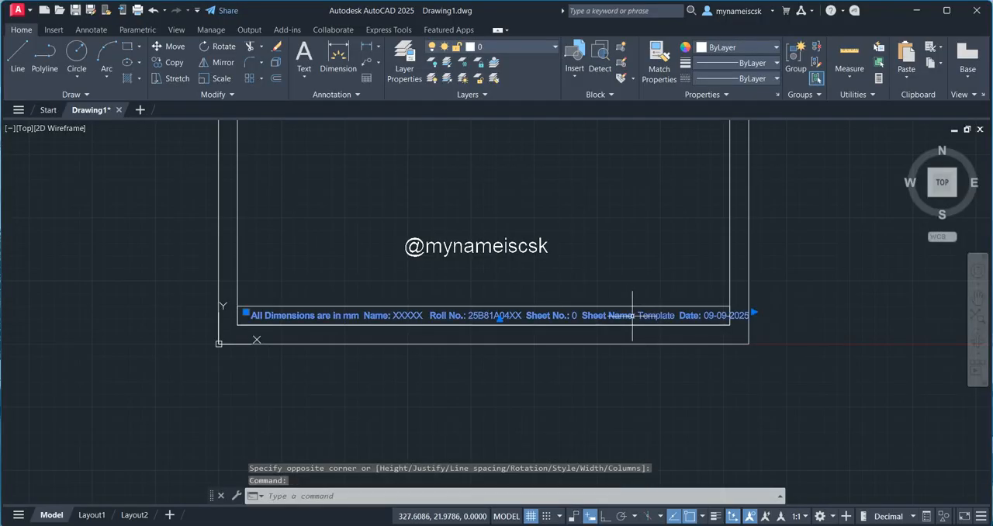
key("Escape")
key("Escape")
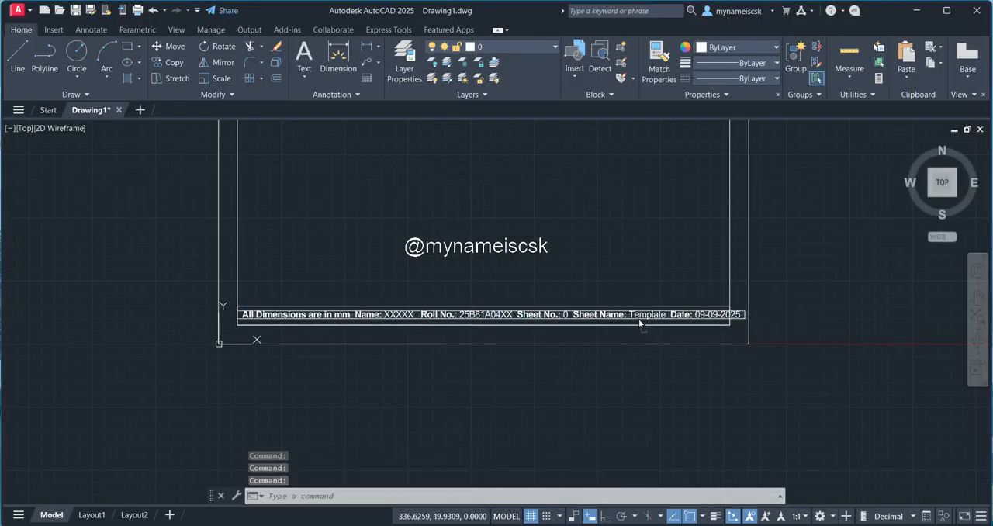
left_click_drag(640, 320, 640, 296)
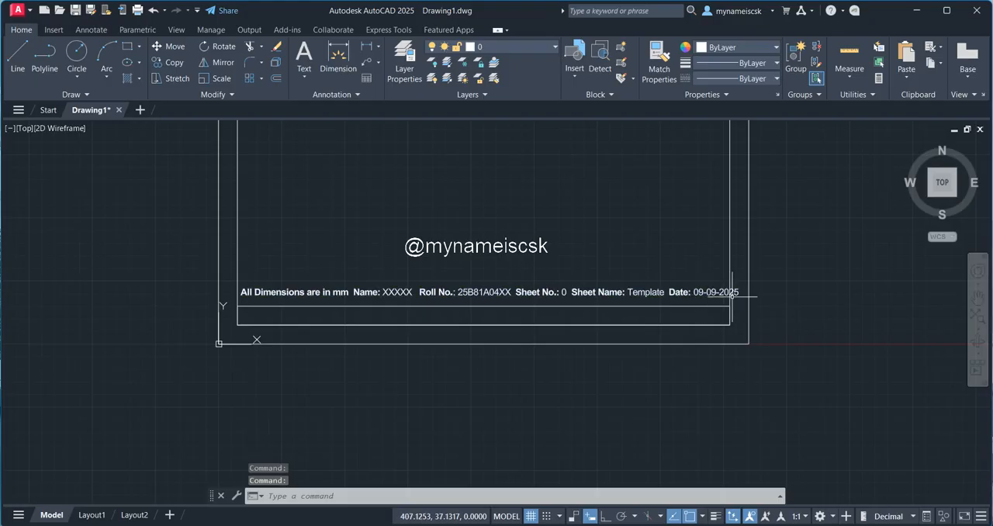
Step: Break the title text before "Name:" into two lines and move it down so the second line sits inside the title strip
left_click(732, 295)
double_click(738, 295)
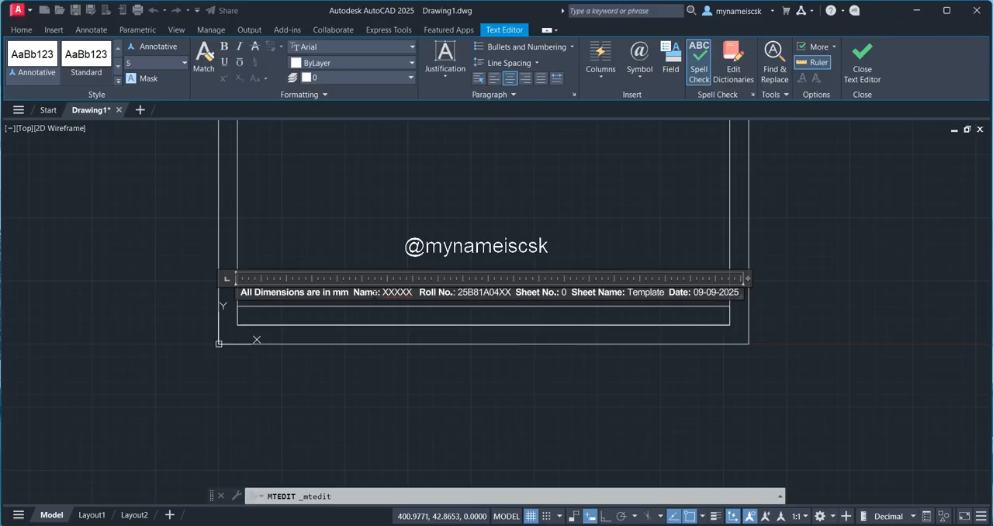
left_click(353, 293)
key("Return")
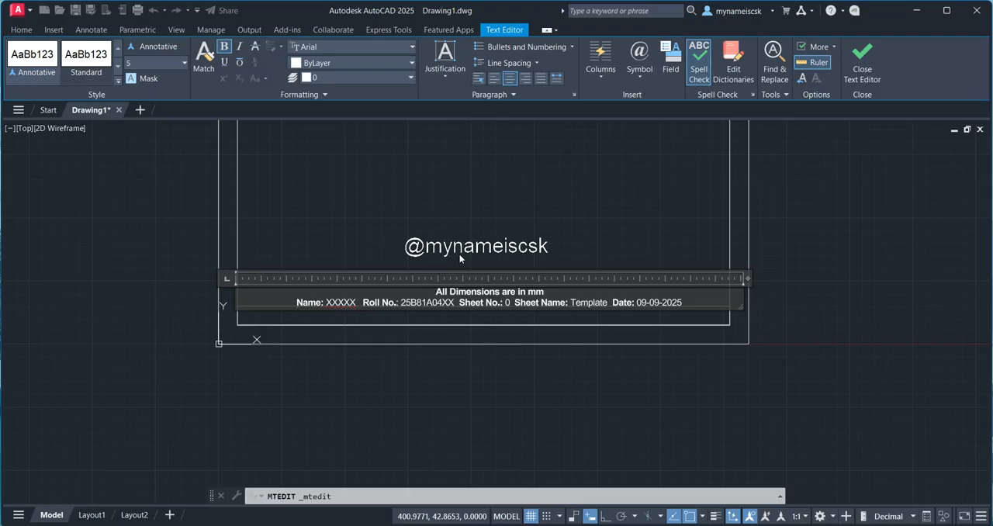
left_click(458, 253)
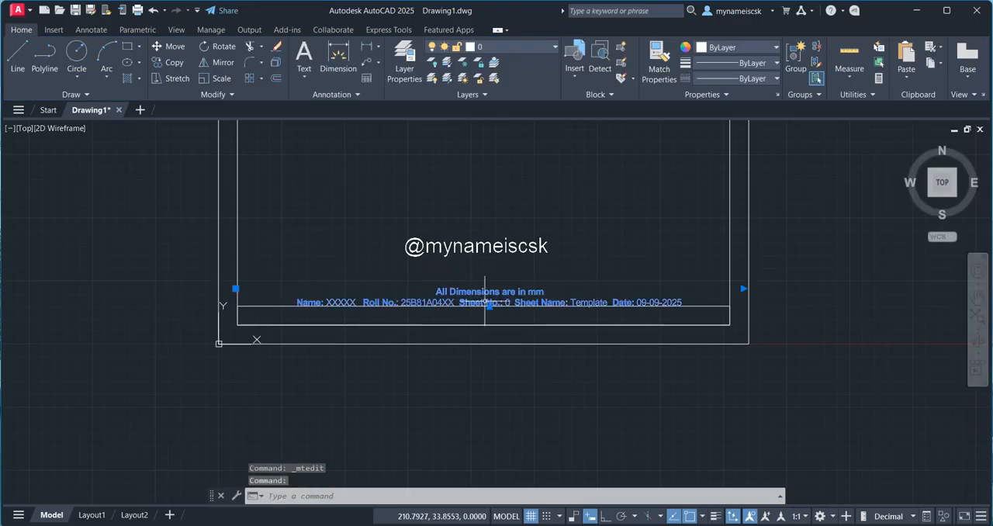
left_click_drag(485, 305, 481, 313)
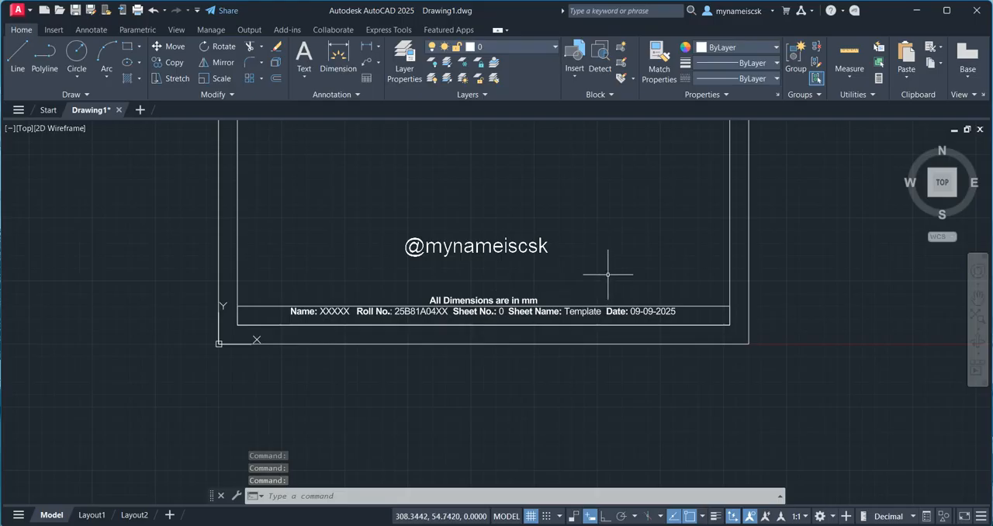
Step: Open the ISO-25 dimension style for modification with DIMSTYLE and set its arrow size to 5
left_click(407, 495)
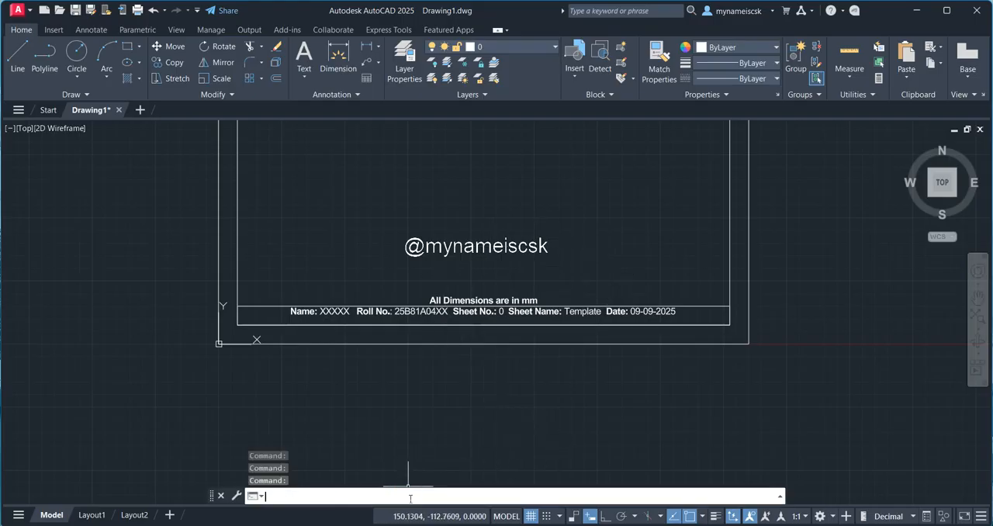
type("dimst")
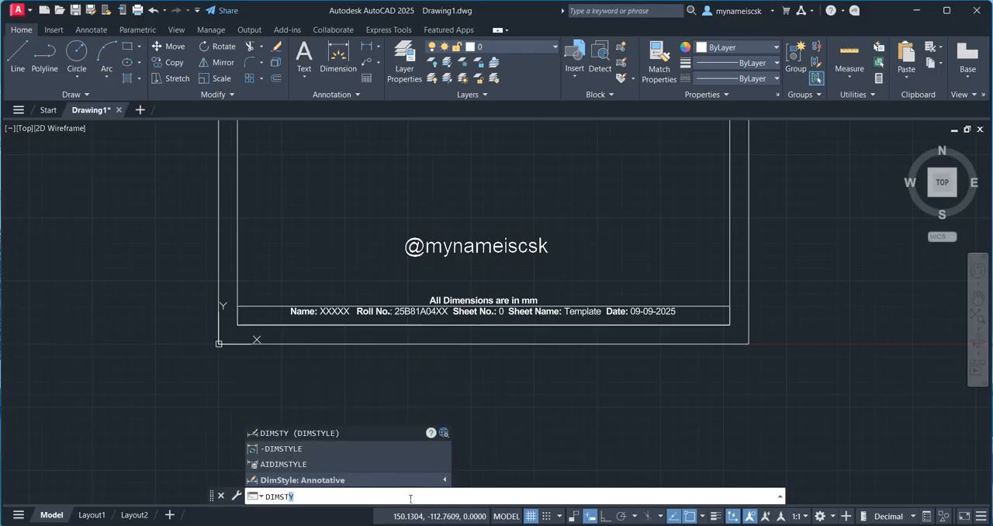
type("y")
key("Return")
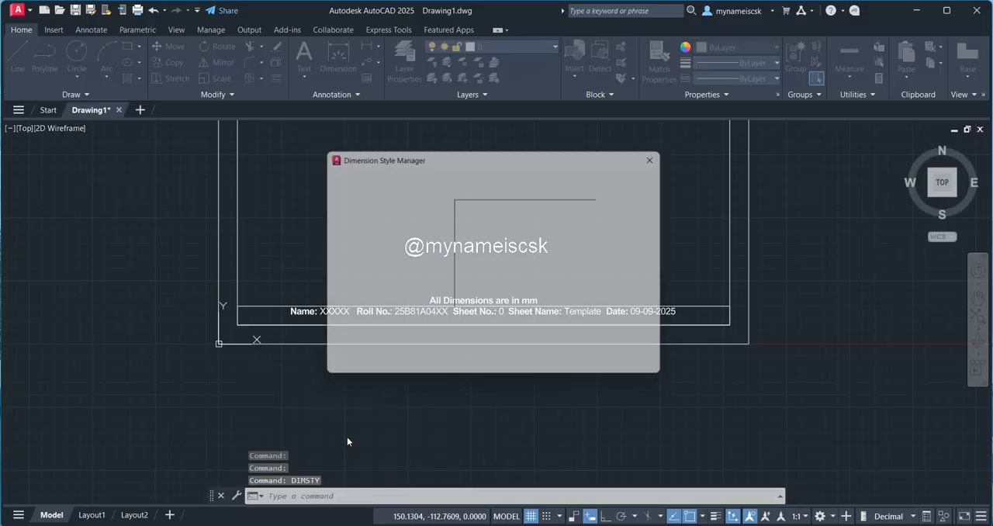
left_click(656, 248)
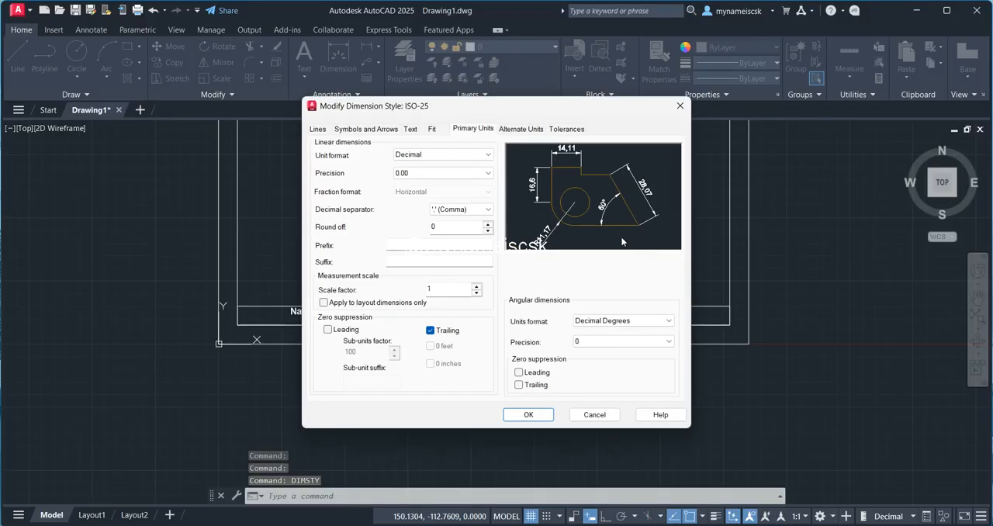
left_click(357, 129)
left_click_drag(340, 258, 252, 257)
type("5")
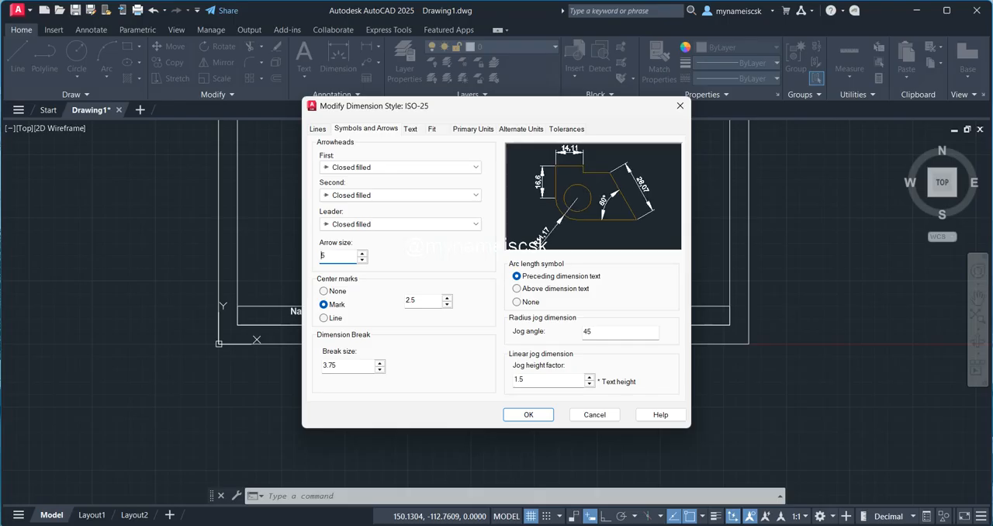
Step: Set the ISO-25 dimension text height to 5
left_click(410, 130)
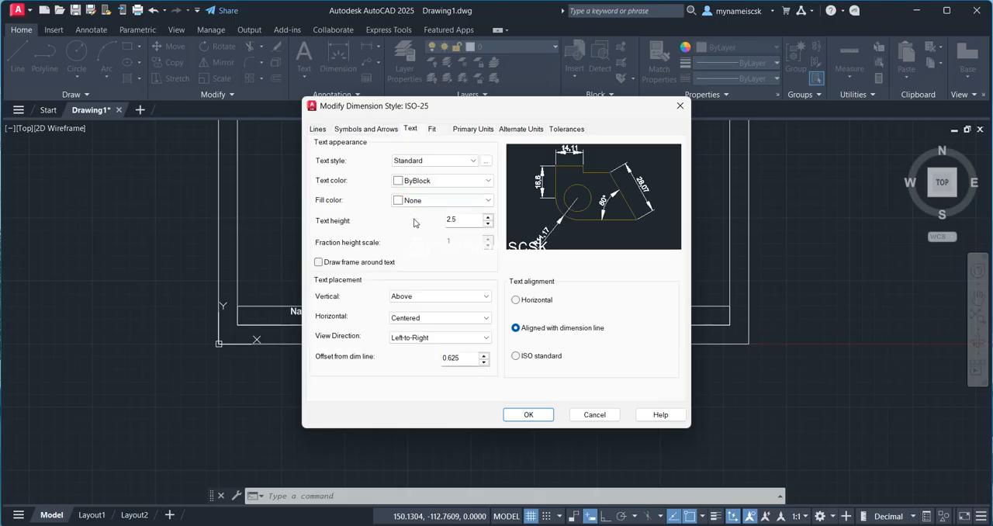
left_click_drag(464, 219, 415, 222)
type("5")
Step: Set the linear dimension precision to 0.0 and the decimal separator to a period, and accept the style changes
left_click(476, 128)
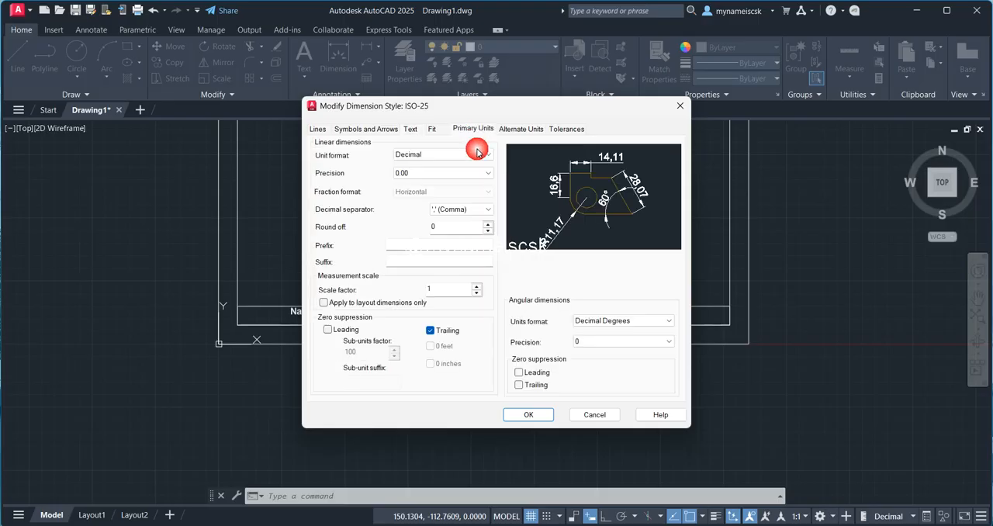
left_click(431, 175)
left_click(423, 193)
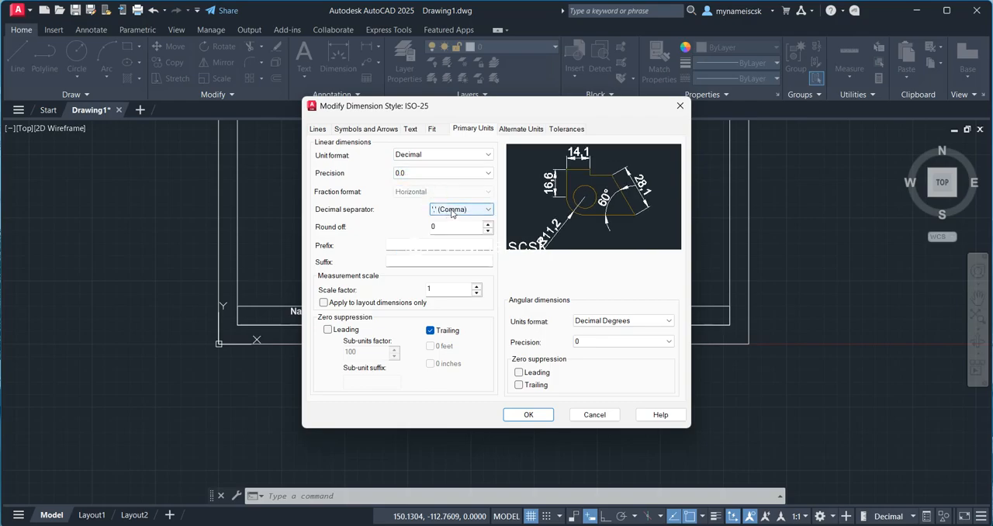
left_click(454, 209)
left_click(453, 218)
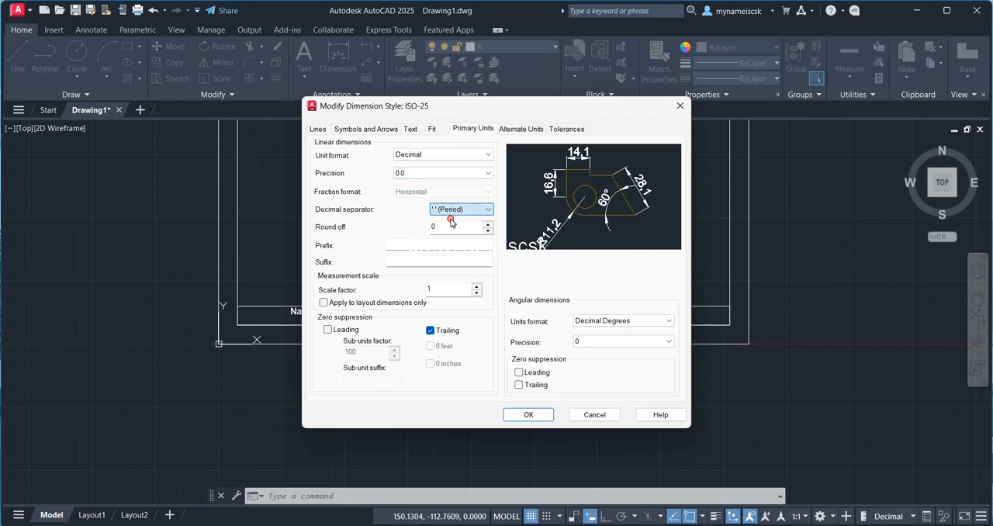
left_click(530, 414)
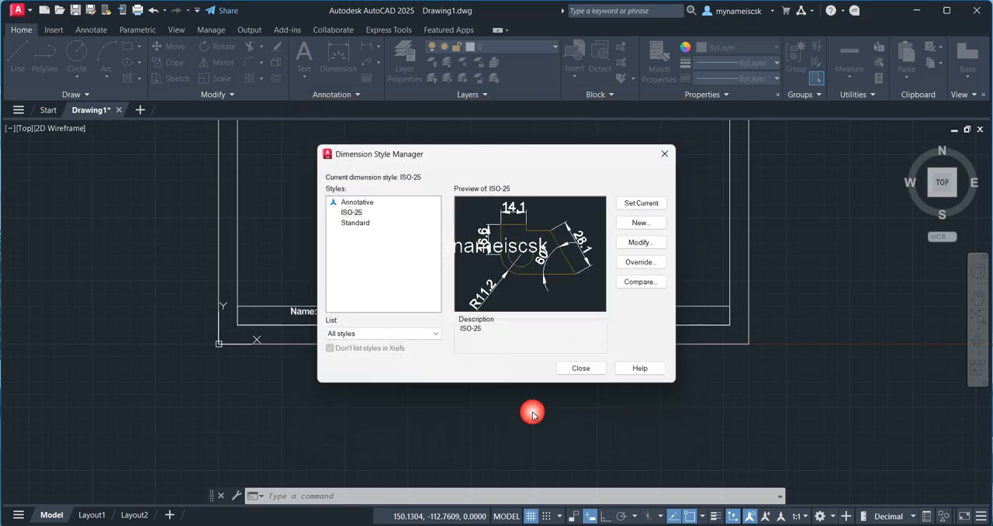
Step: Make ISO-25 the current dimension style and leave the Dimension Style Manager
left_click(649, 204)
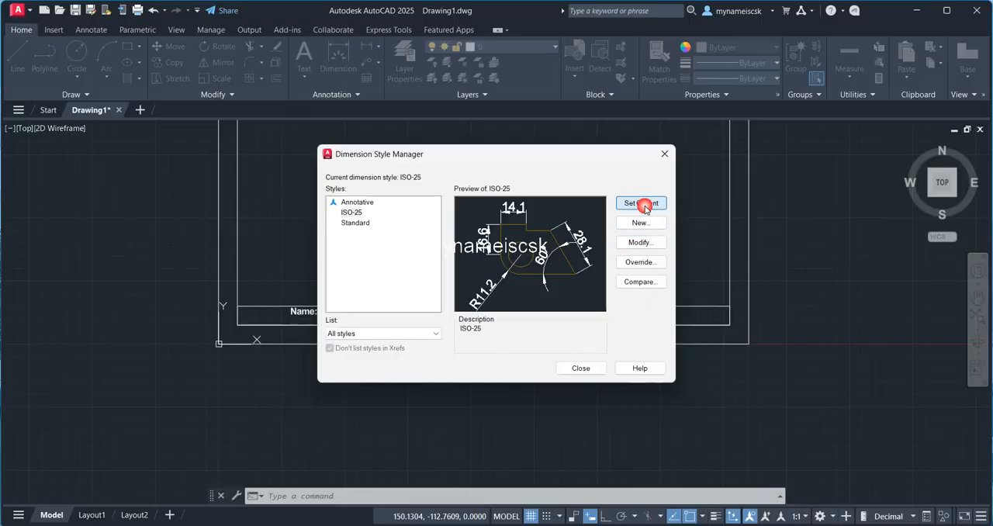
left_click(580, 369)
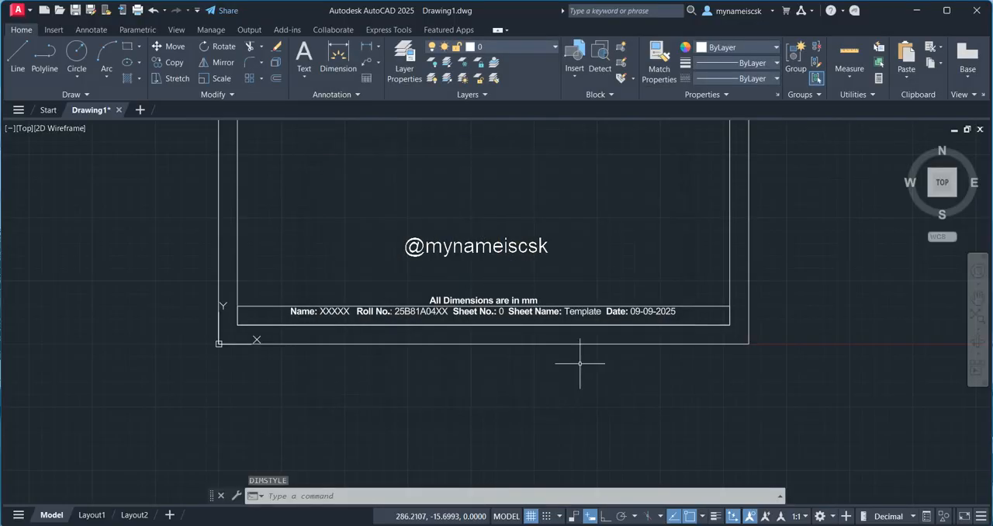
Step: Start plotting the drawing and choose AutoCAD PDF (High Quality Print).pc3 as the plotter
scroll(582, 361, "down", 4)
scroll(545, 274, "up", 2)
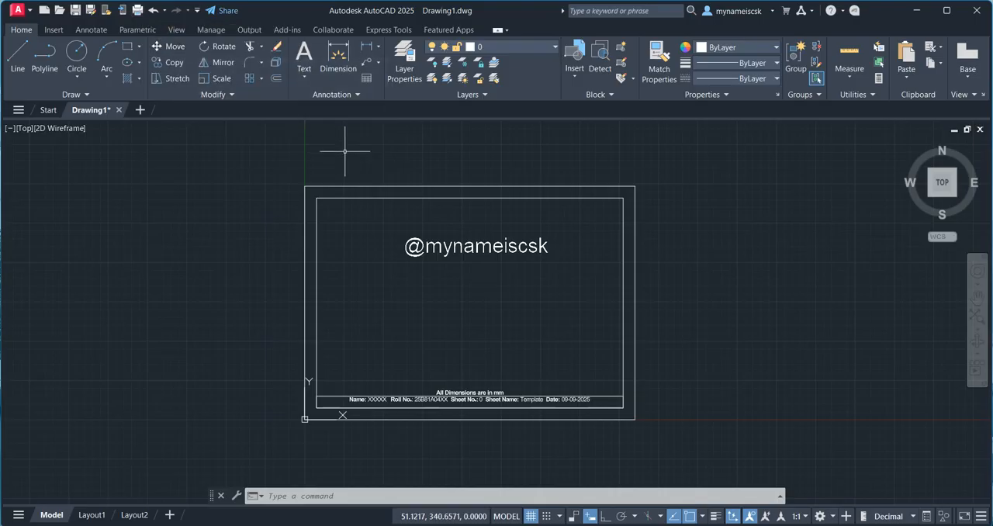
key("ctrl+p")
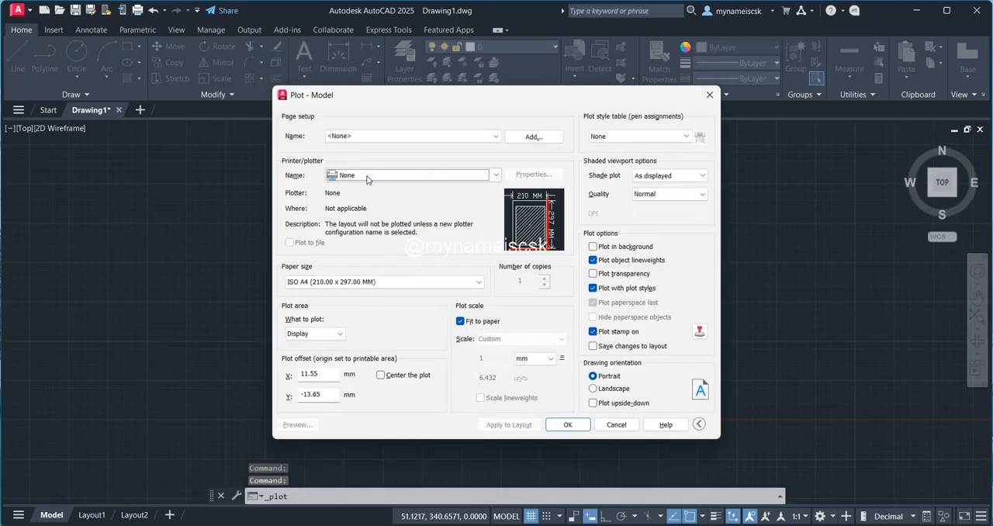
left_click(367, 178)
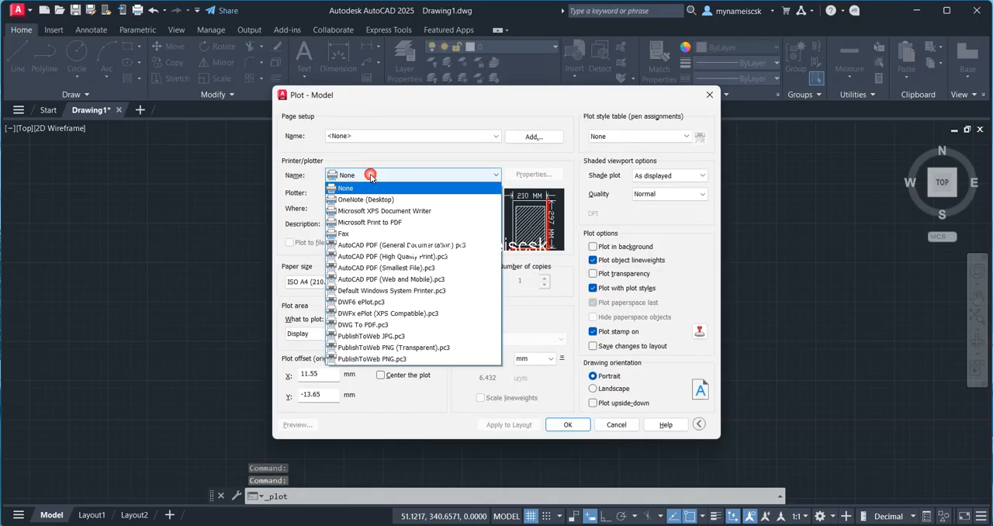
left_click(379, 327)
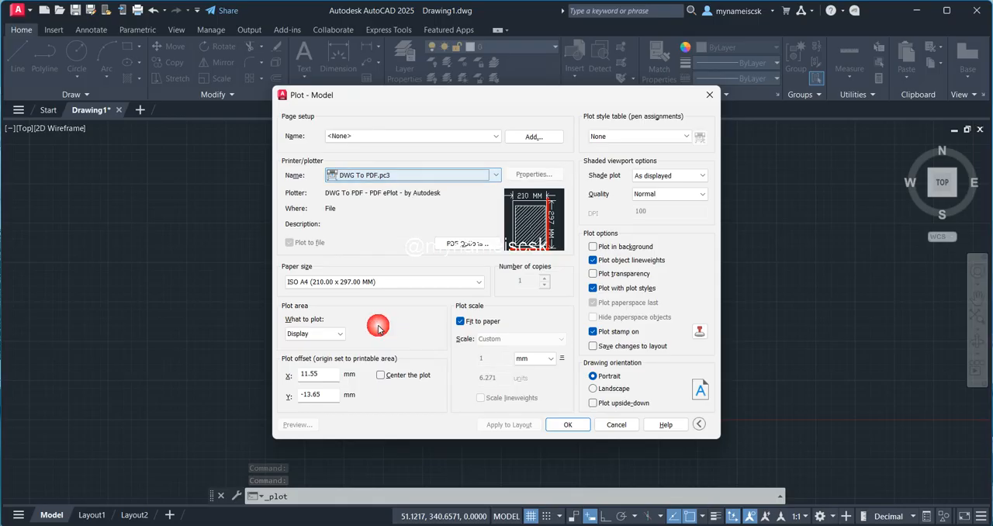
left_click(419, 177)
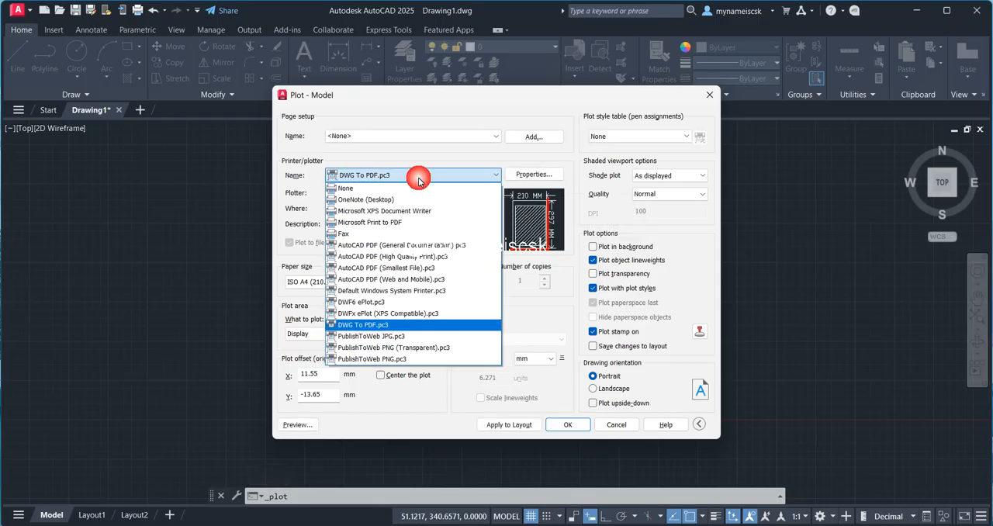
left_click(396, 260)
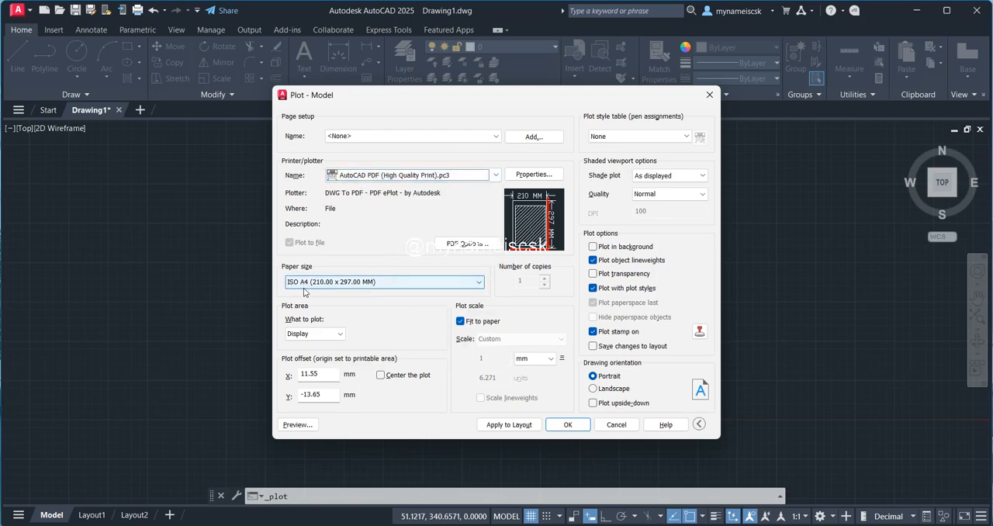
Step: Define the plot area as a window spanning opposite corners of the sheet's outer border
left_click(338, 334)
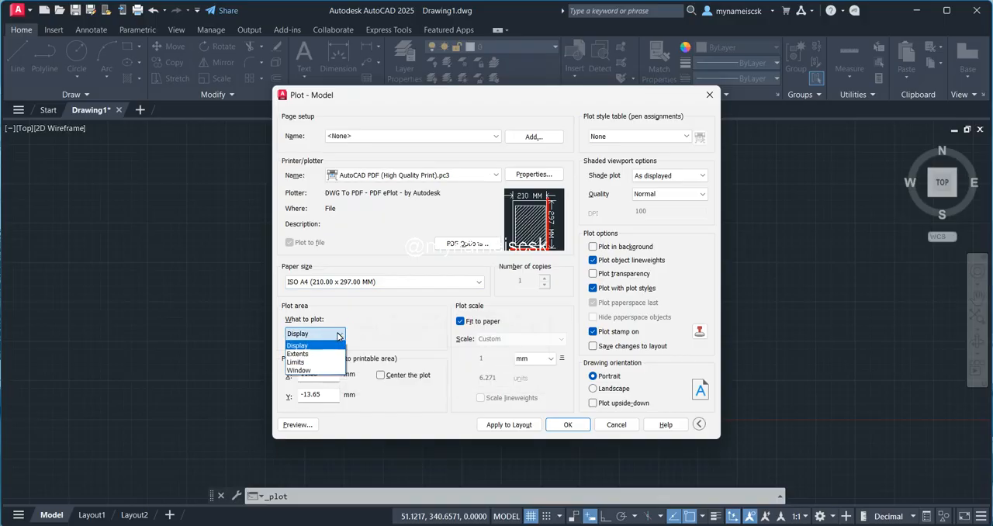
left_click(303, 367)
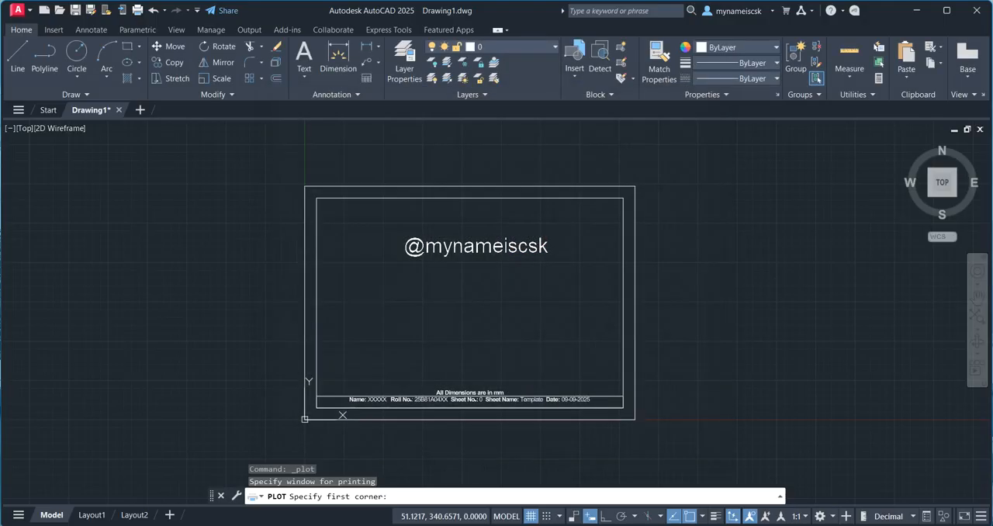
left_click(304, 187)
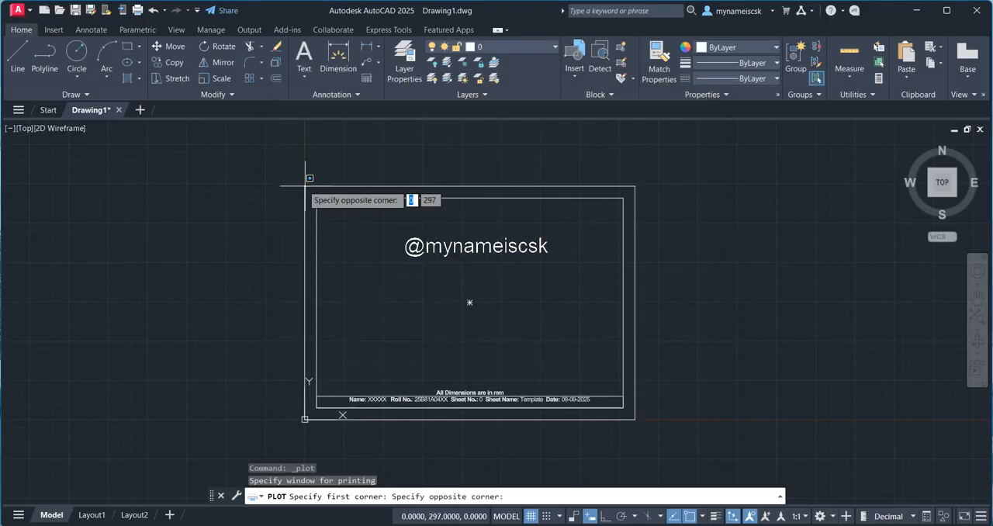
left_click(635, 419)
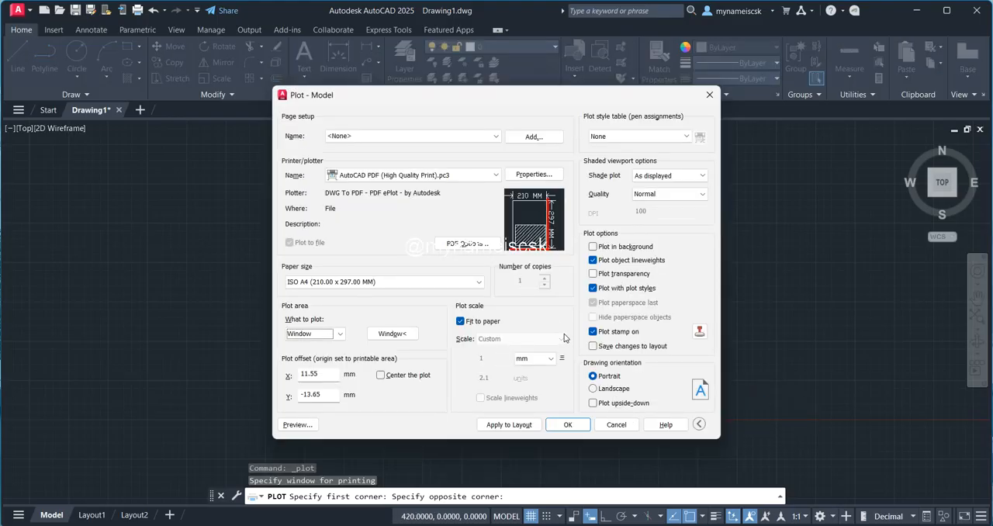
Step: Center the plot in landscape orientation, keeping it fitted to the paper, and preview the sheet
left_click(461, 321)
left_click(461, 321)
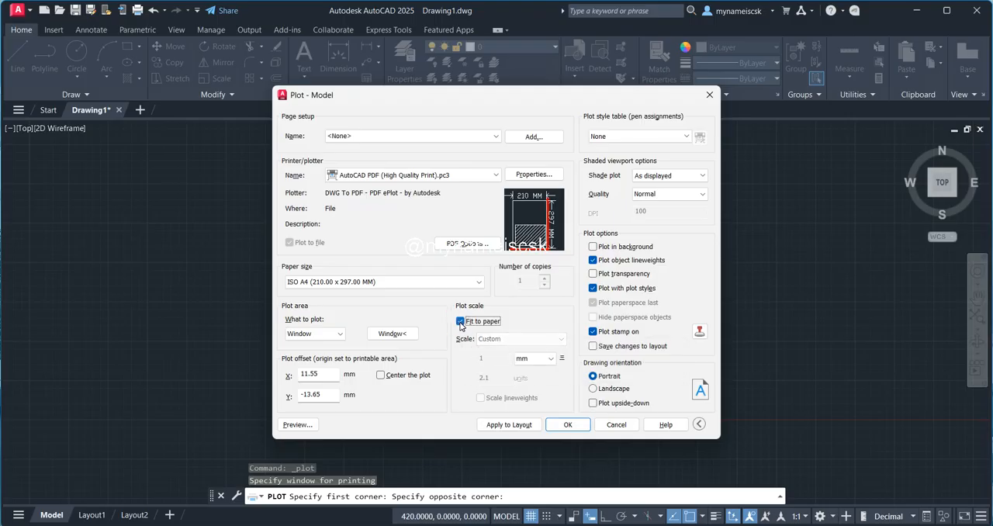
left_click(381, 375)
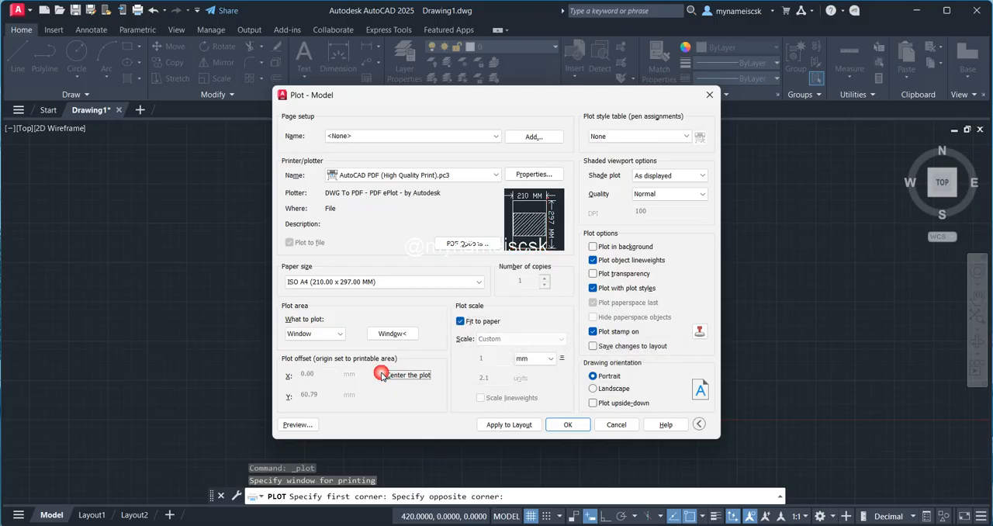
mouse_move(530, 247)
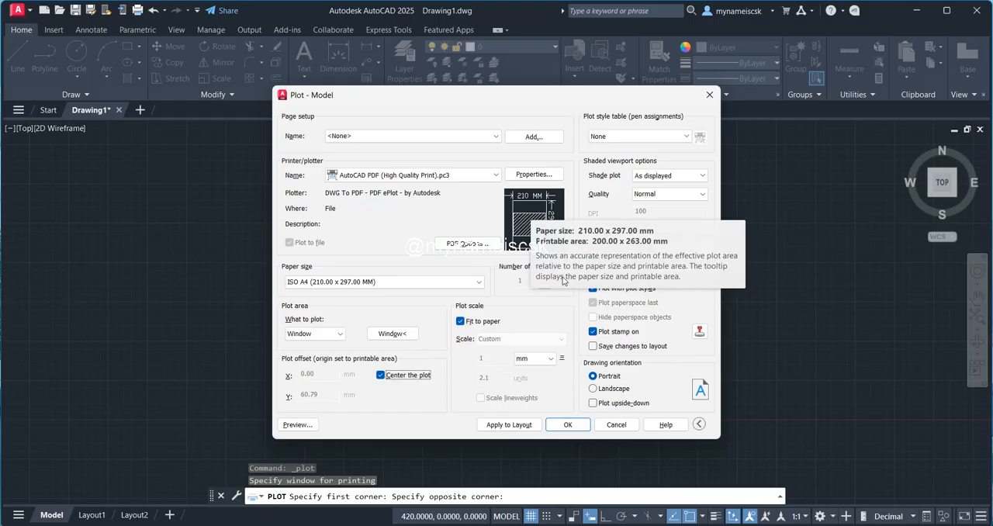
mouse_move(539, 215)
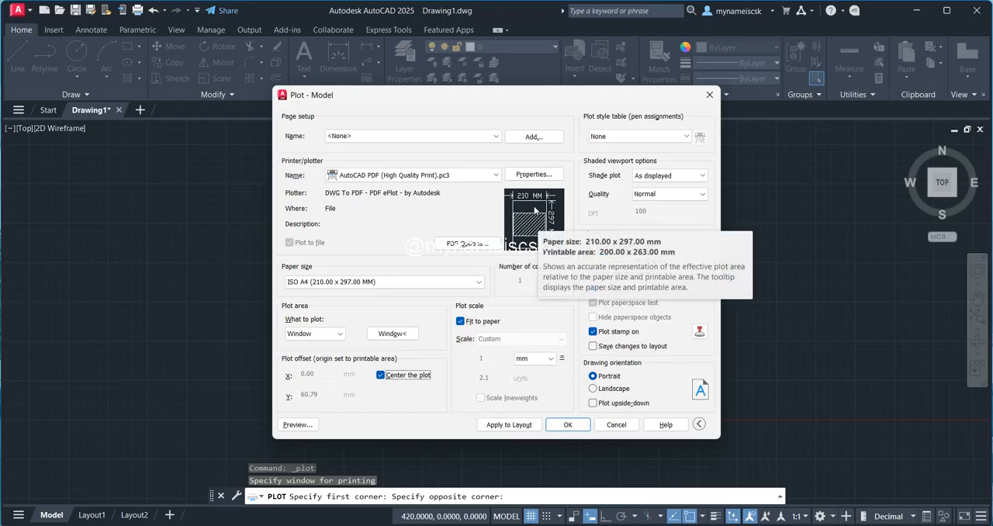
left_click(594, 389)
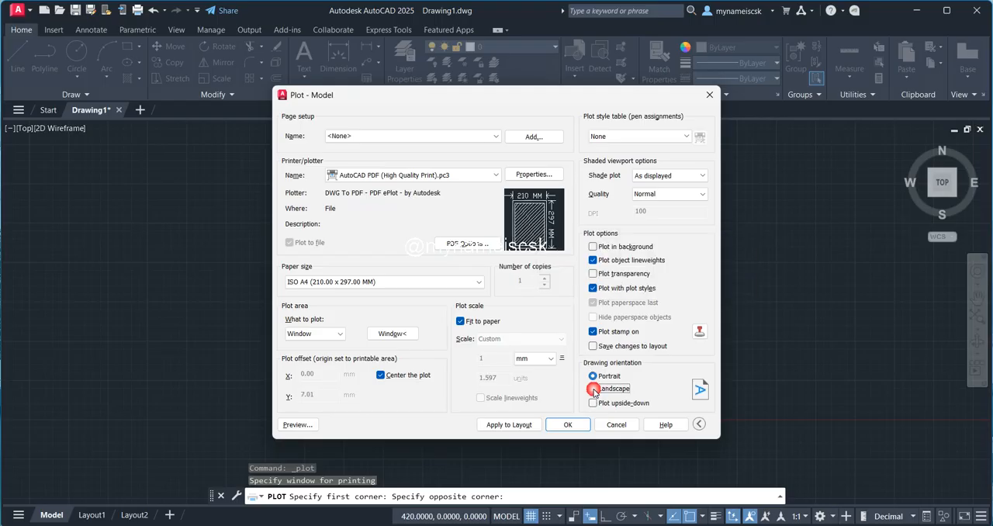
left_click(593, 332)
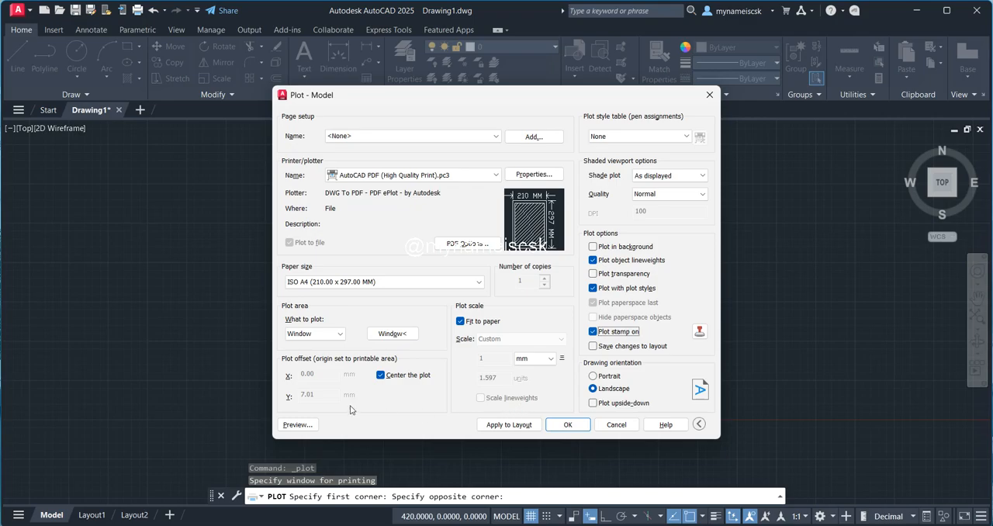
left_click(298, 425)
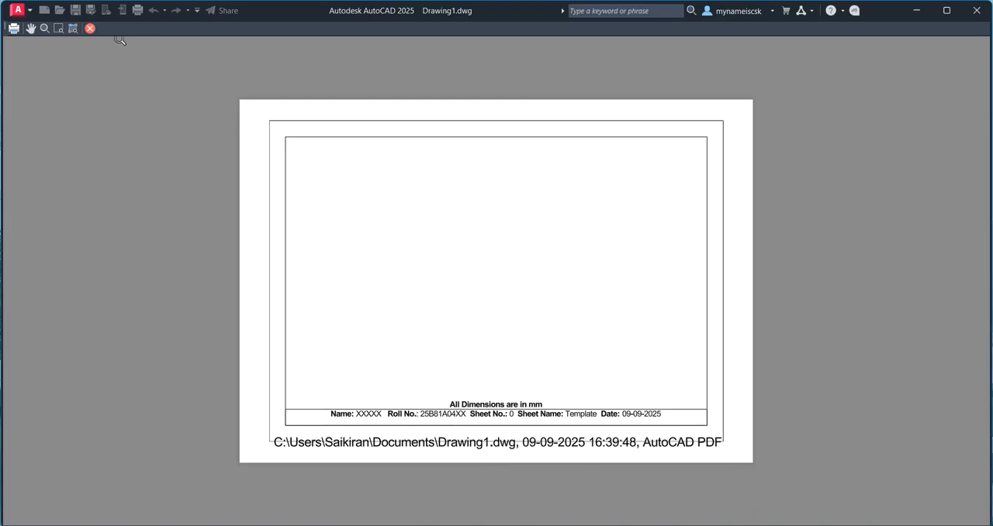
left_click(90, 30)
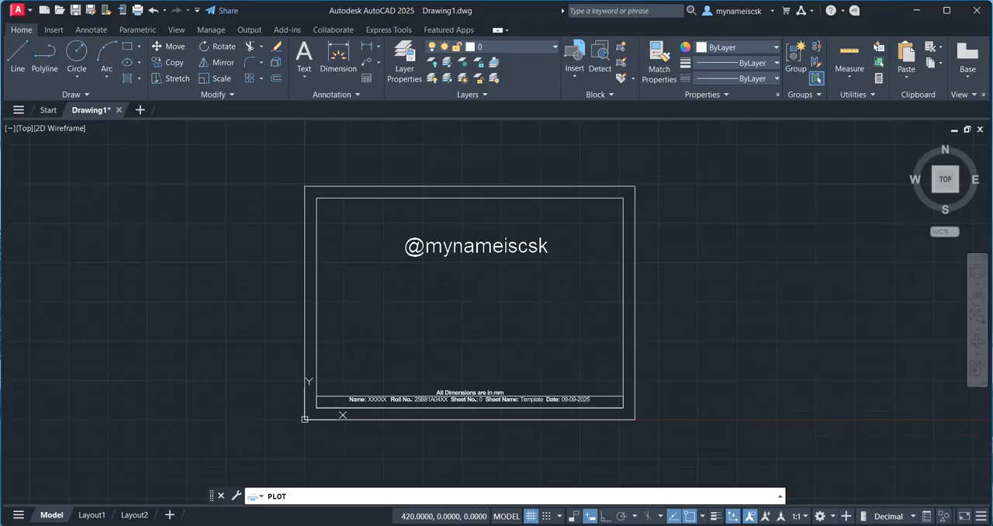
Step: Plot the sheet to a PDF file named "Sheet-0 Template" in the Documents folder
left_click(568, 417)
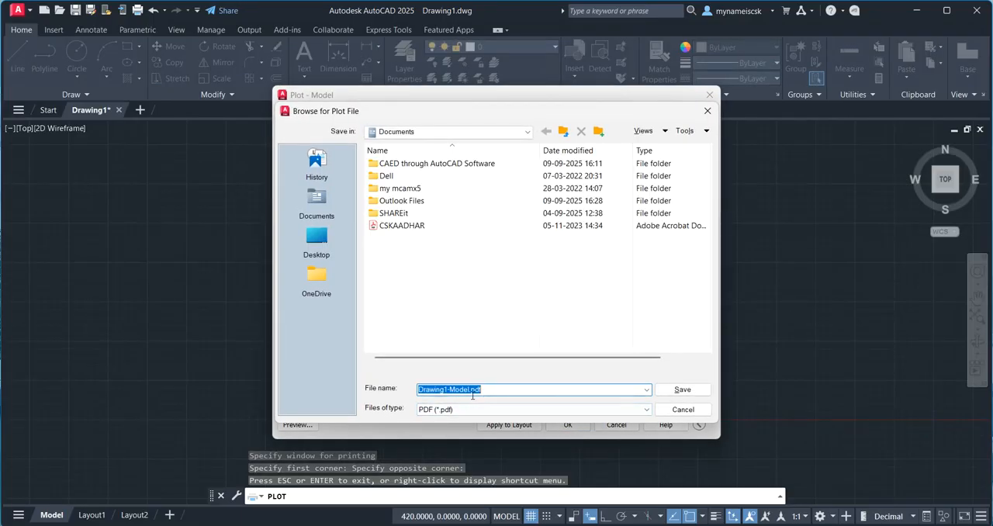
left_click(470, 390)
left_click_drag(473, 390, 388, 392)
type("She")
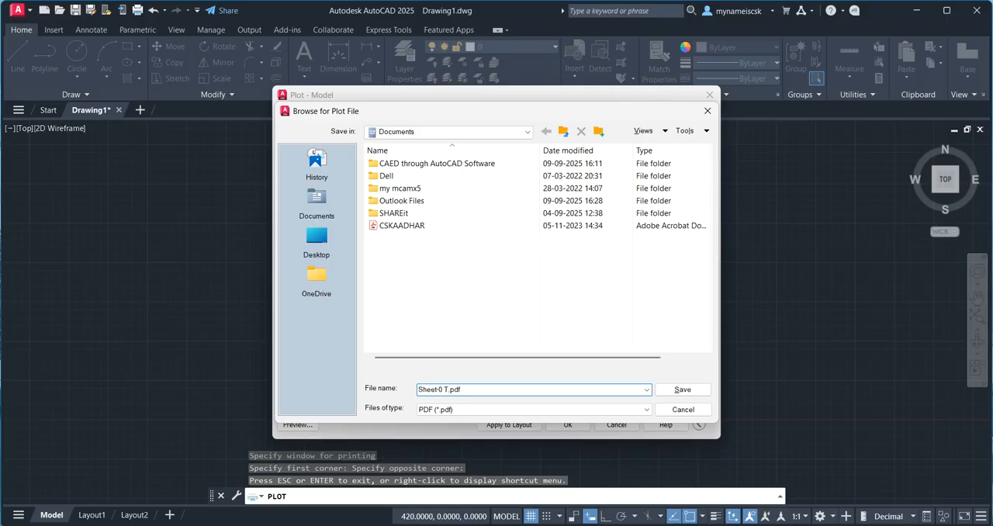
type("et-0 Templat")
left_click(690, 392)
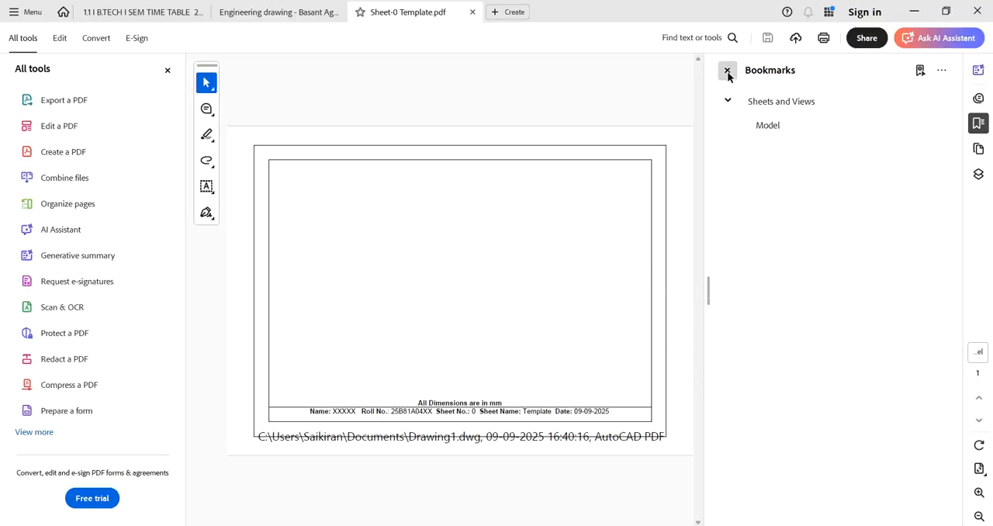
Step: In Adobe Acrobat, hide the Bookmarks and All tools panes to view the plotted sheet larger
left_click(727, 70)
left_click(167, 72)
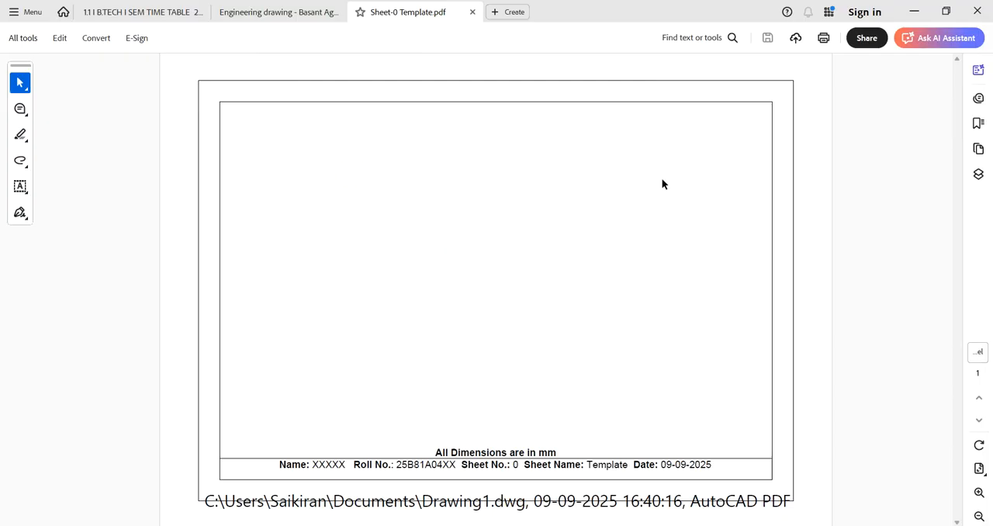